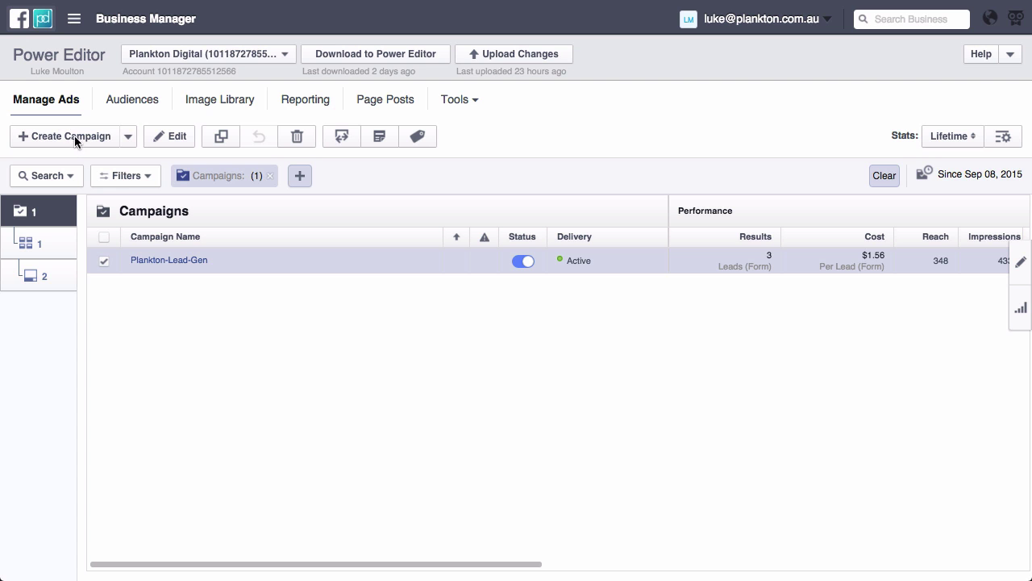
Start a new campaign with the Auction buying type and set its objective to Lead Generation
{"action": "left_click", "coordinate": [73, 134]}
{"action": "left_click", "coordinate": [510, 302]}
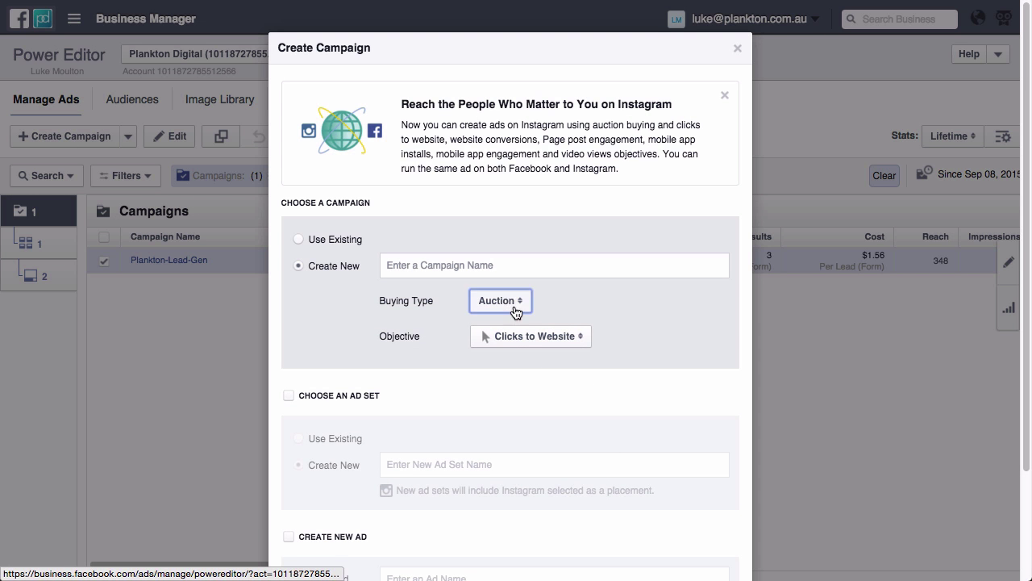
{"action": "left_click", "coordinate": [531, 336]}
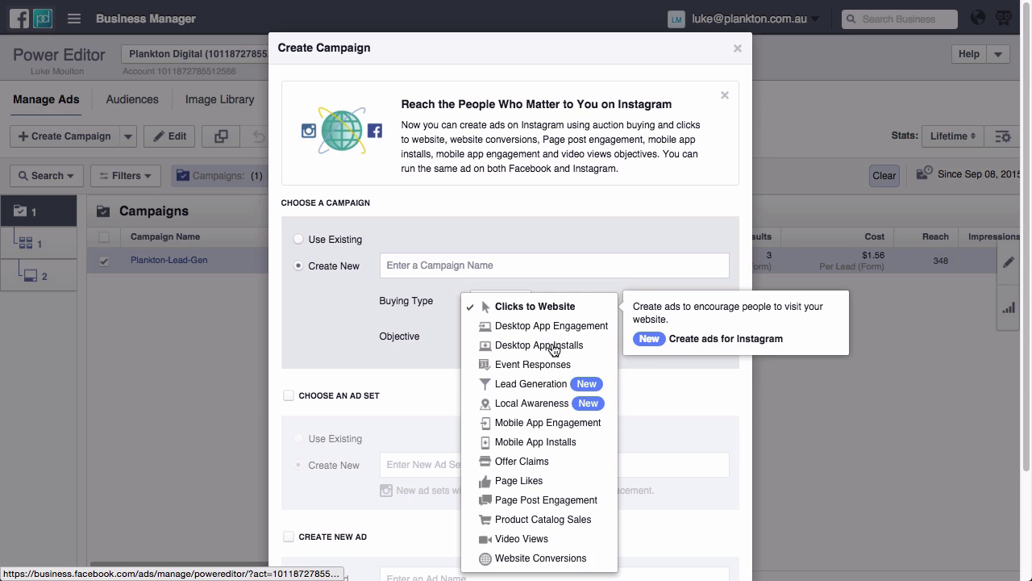
{"action": "left_click", "coordinate": [544, 390]}
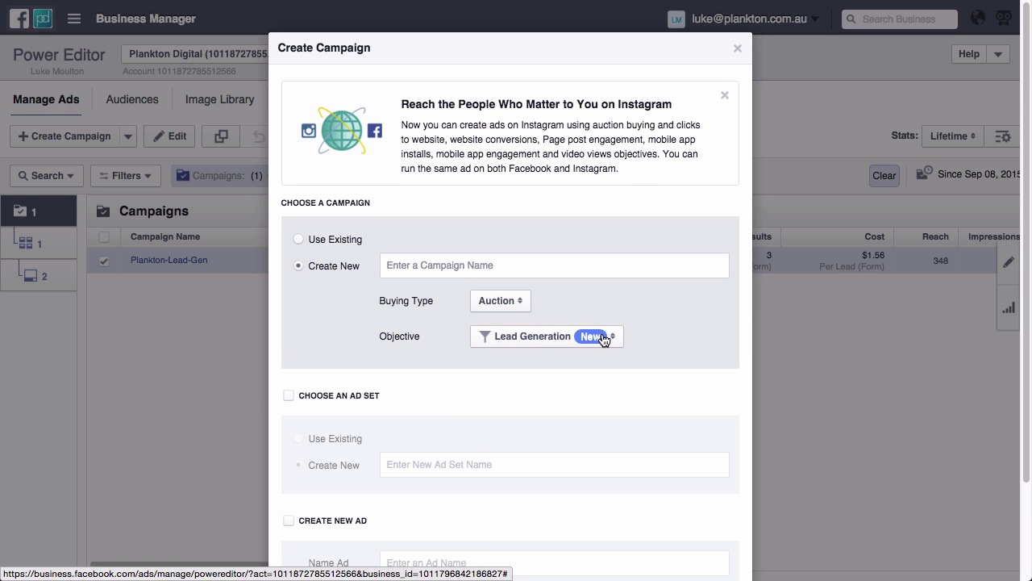
Include a new ad set called "Remarketing", name the campaign "Test Campaign", and create them
{"action": "scroll", "coordinate": [605, 336], "scroll_direction": "down", "scroll_amount": 3}
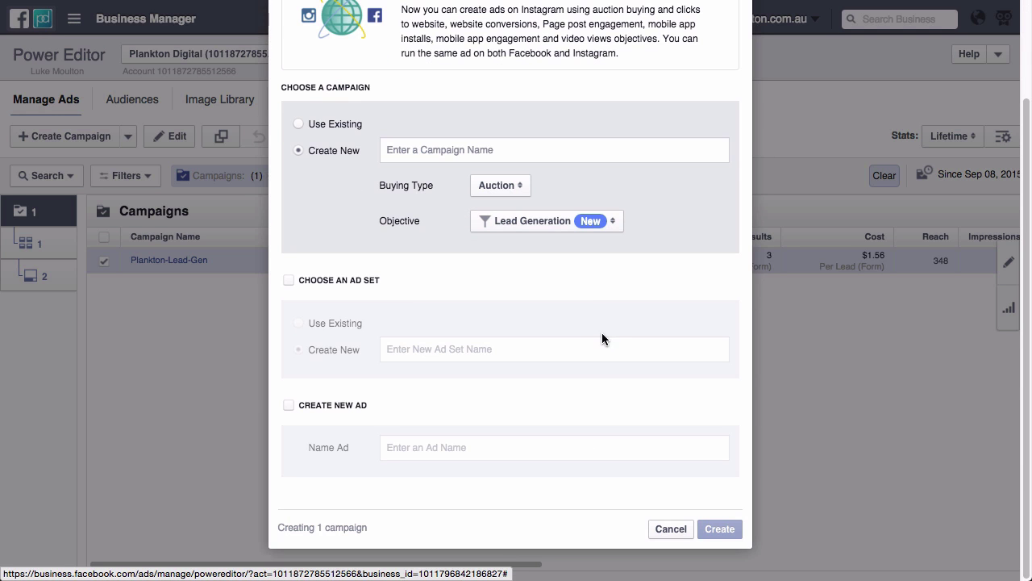
{"action": "left_click", "coordinate": [288, 280]}
{"action": "left_click", "coordinate": [432, 351]}
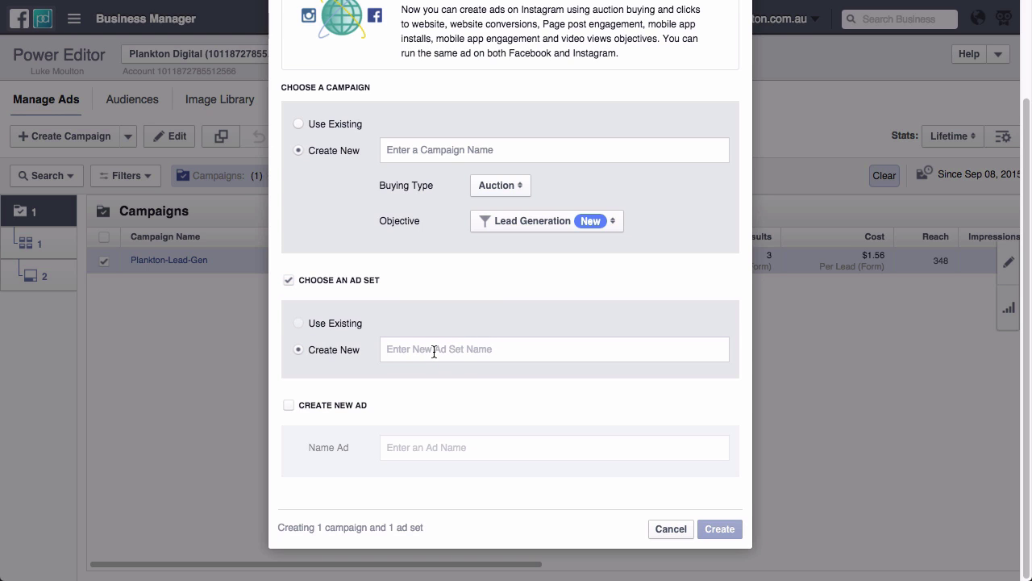
{"action": "type", "text": "Remarketing"}
{"action": "left_click", "coordinate": [473, 152]}
{"action": "type", "text": "Test "}
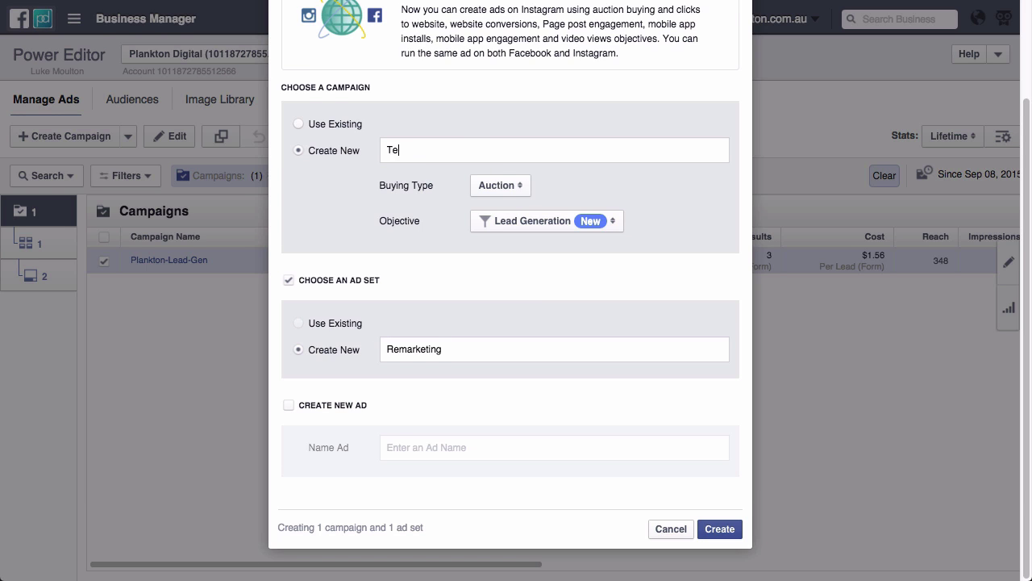
{"action": "type", "text": "Campaign"}
{"action": "left_click", "coordinate": [723, 523]}
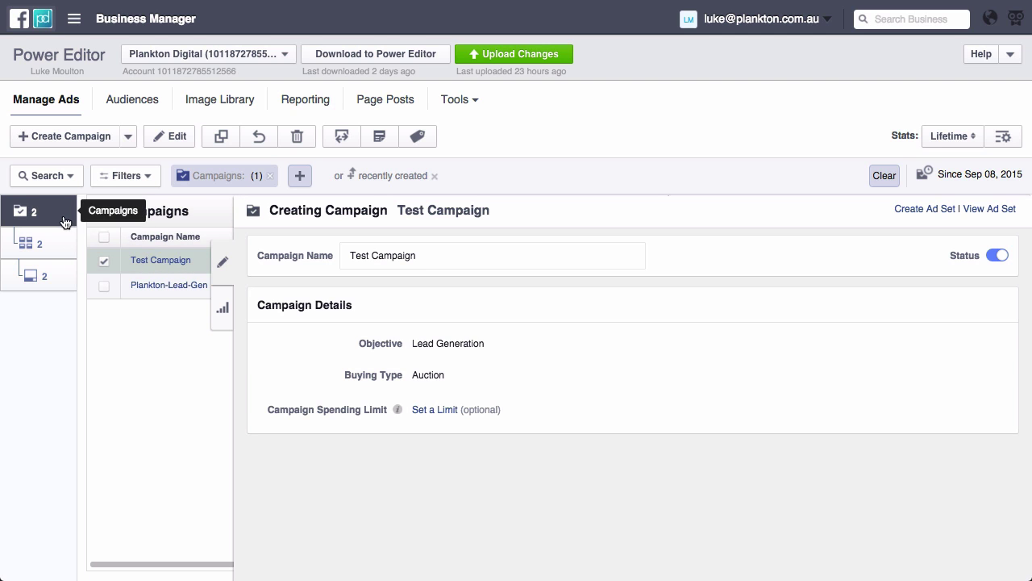
Go to the new Remarketing ad set and choose Plankton Digital as its page
{"action": "left_click", "coordinate": [54, 244]}
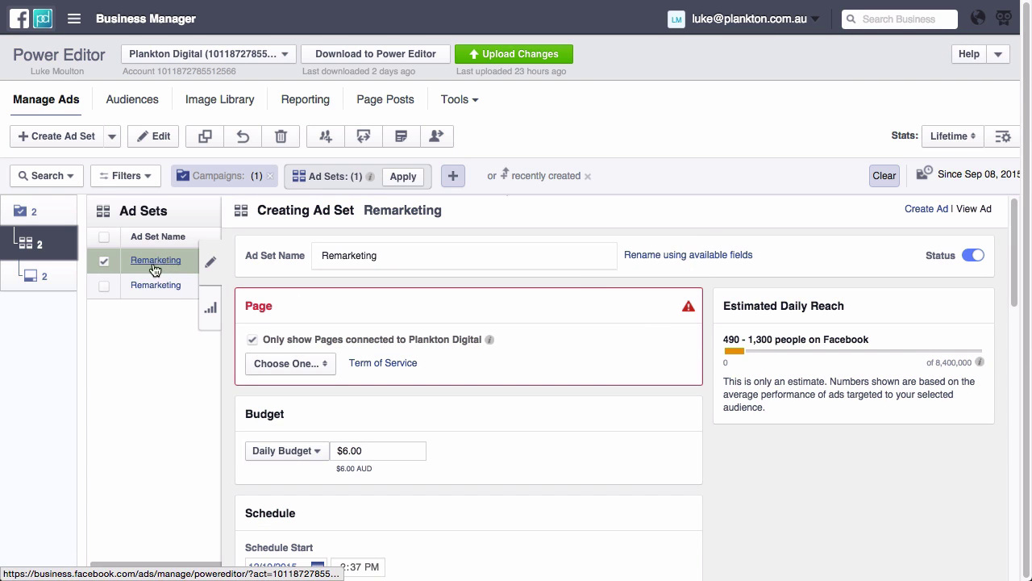
{"action": "left_click", "coordinate": [325, 365]}
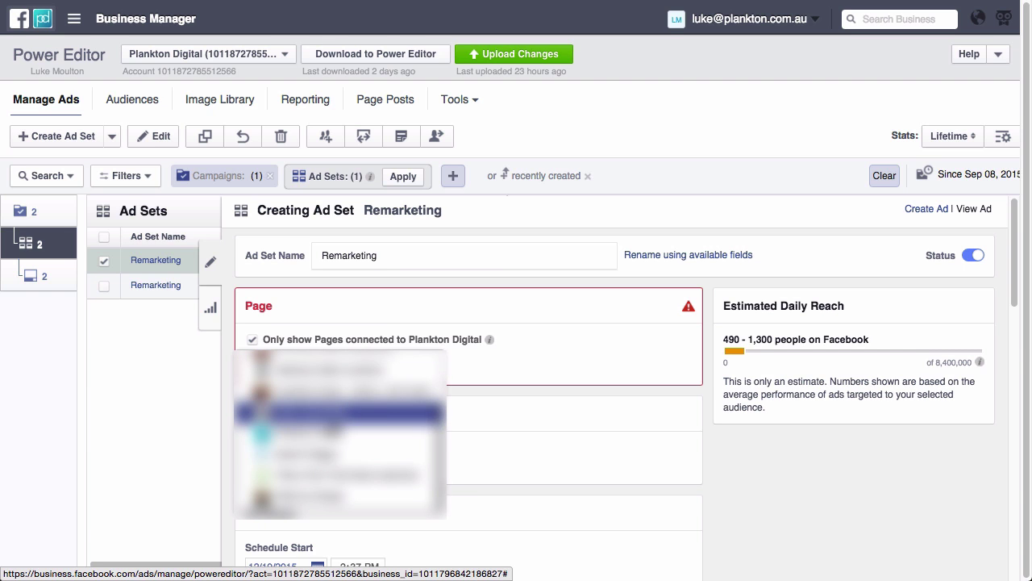
{"action": "left_click", "coordinate": [345, 435]}
Edit the ad set's audience to include the custom audience "Visited Facebook Blog Posts"
{"action": "scroll", "coordinate": [423, 352], "scroll_direction": "down", "scroll_amount": 1}
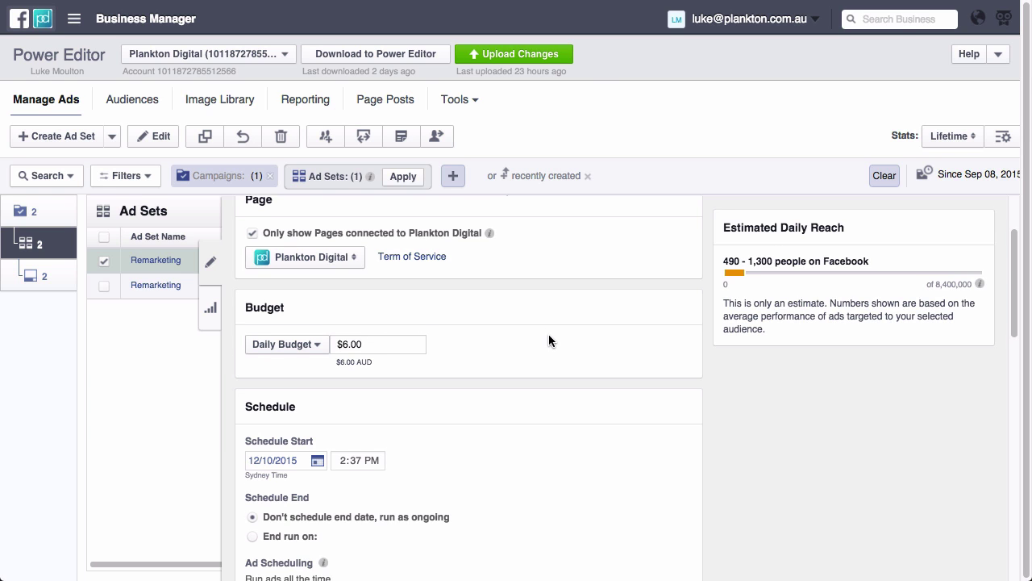
{"action": "scroll", "coordinate": [548, 335], "scroll_direction": "down", "scroll_amount": 1}
{"action": "scroll", "coordinate": [549, 340], "scroll_direction": "down", "scroll_amount": 1}
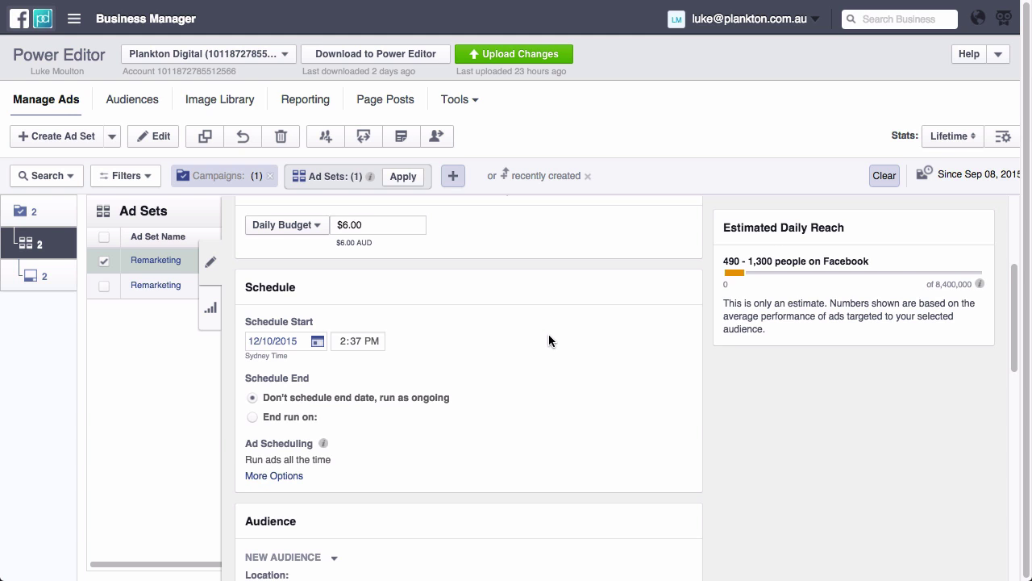
{"action": "scroll", "coordinate": [549, 341], "scroll_direction": "down", "scroll_amount": 2}
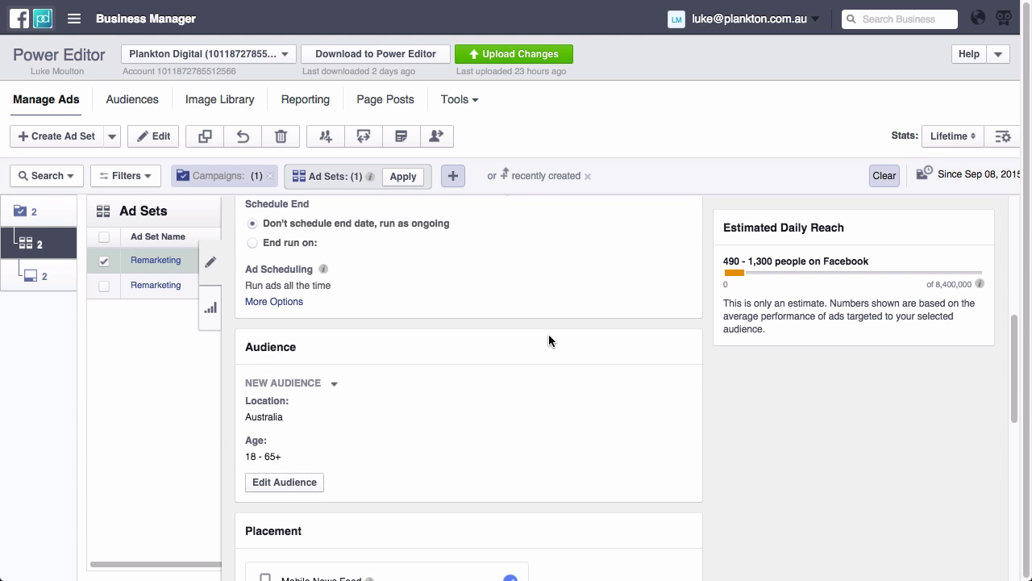
{"action": "left_click", "coordinate": [283, 484]}
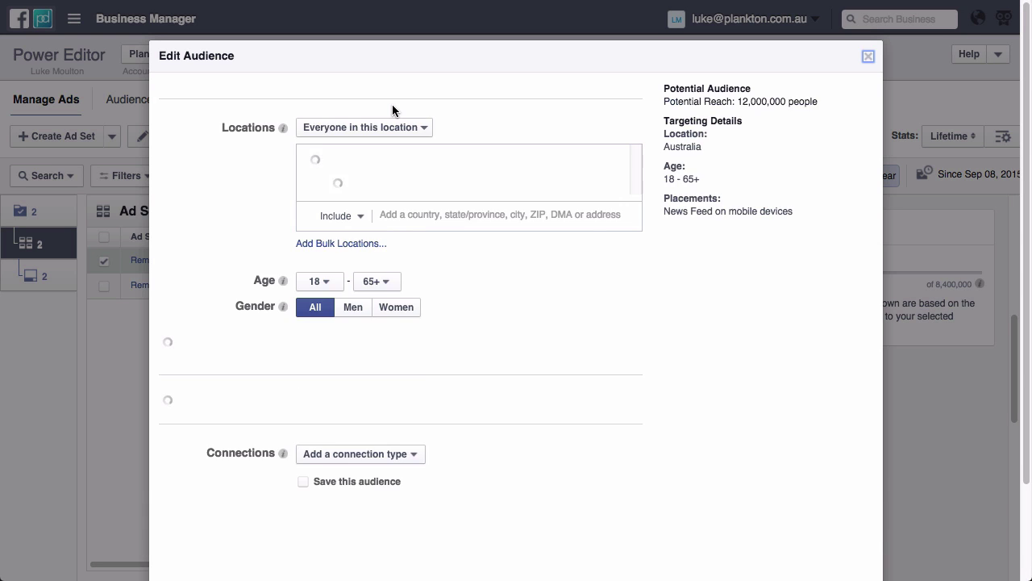
{"action": "left_click", "coordinate": [360, 107]}
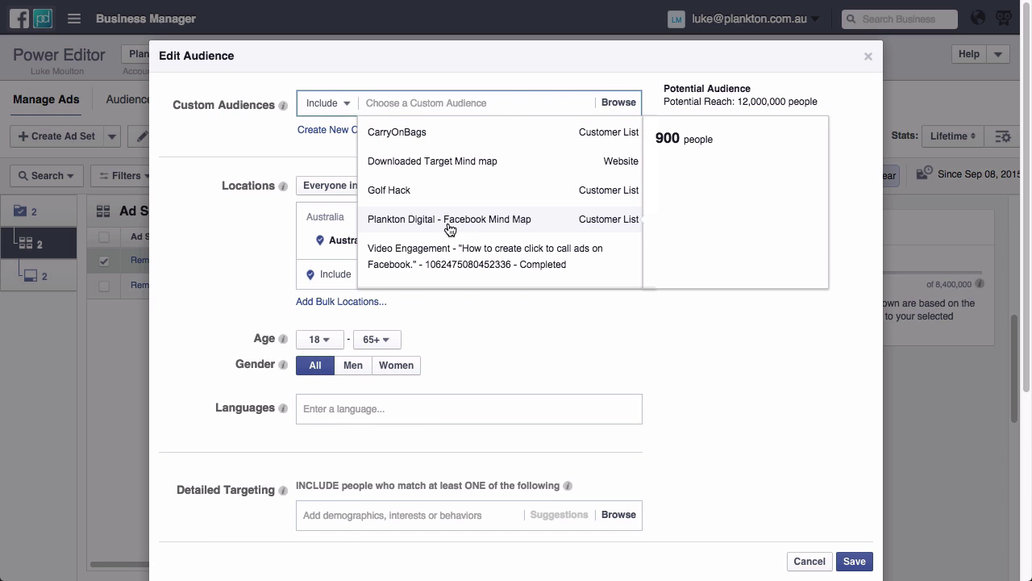
{"action": "scroll", "coordinate": [451, 228], "scroll_direction": "down", "scroll_amount": 5}
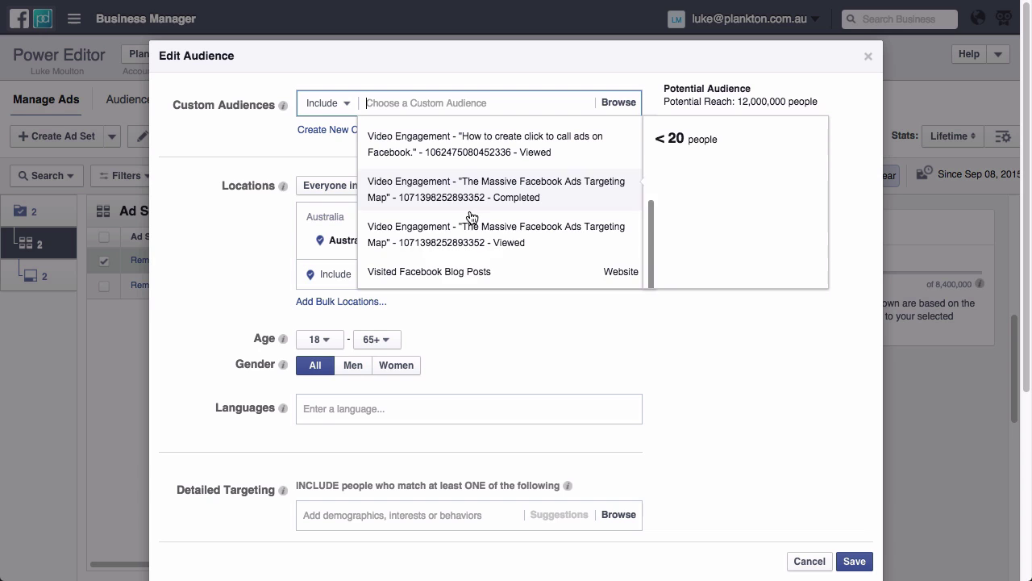
{"action": "left_click", "coordinate": [428, 271]}
{"action": "left_click", "coordinate": [219, 169]}
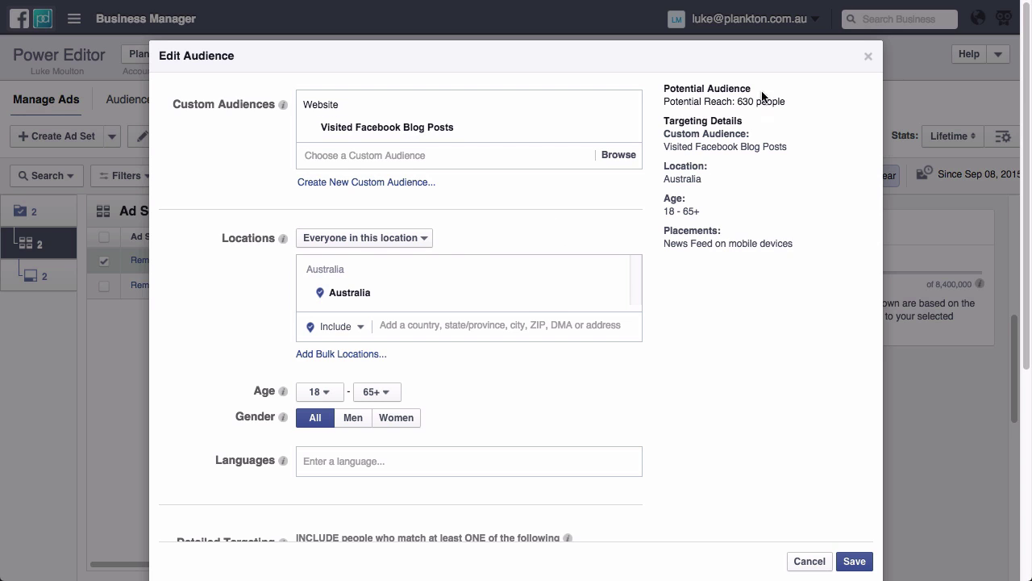
Remove Australia from the audience's locations, review the remaining targeting options, and save the audience
{"action": "left_click", "coordinate": [618, 272]}
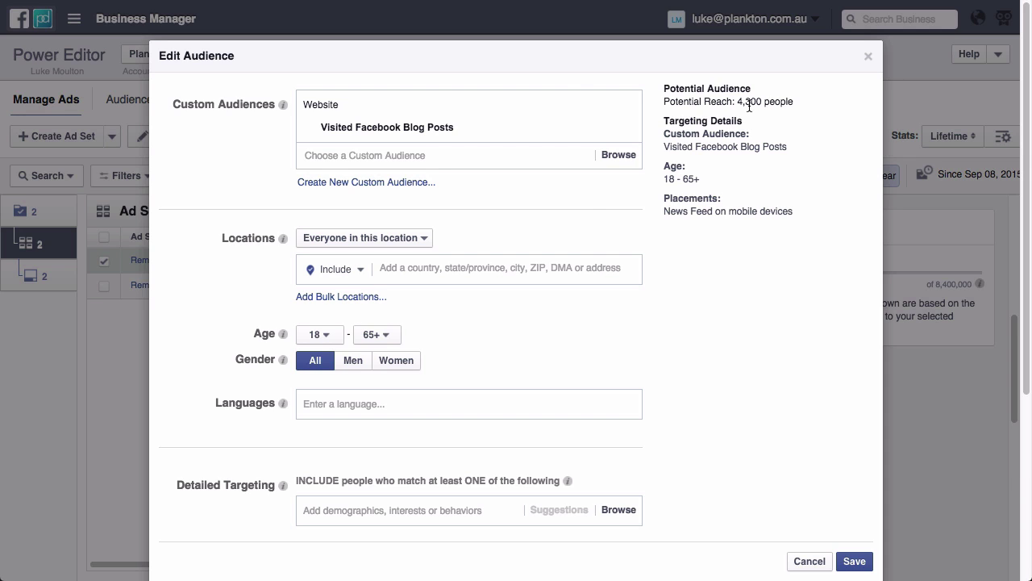
{"action": "scroll", "coordinate": [576, 222], "scroll_direction": "down", "scroll_amount": 2}
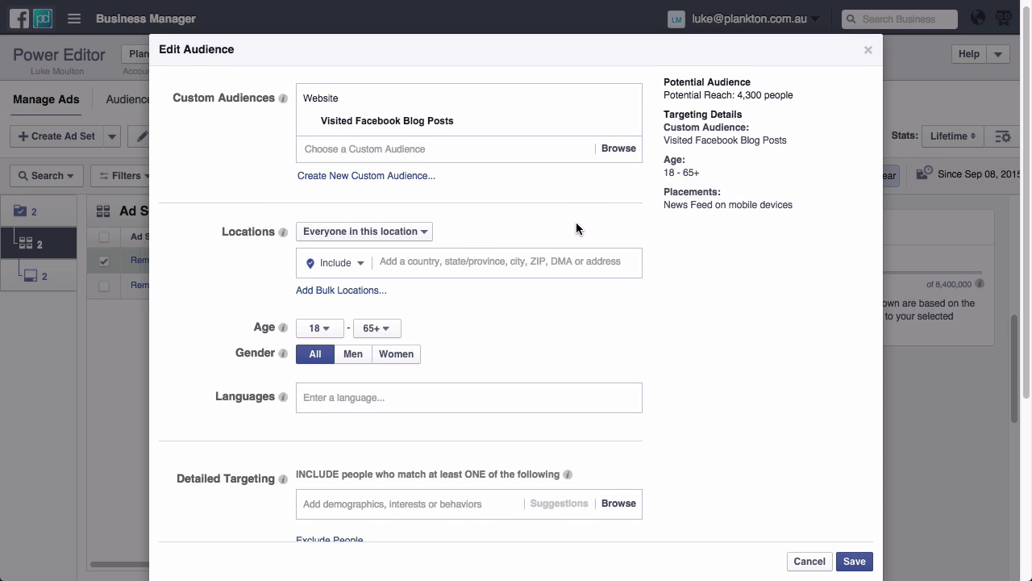
{"action": "scroll", "coordinate": [576, 223], "scroll_direction": "down", "scroll_amount": 1}
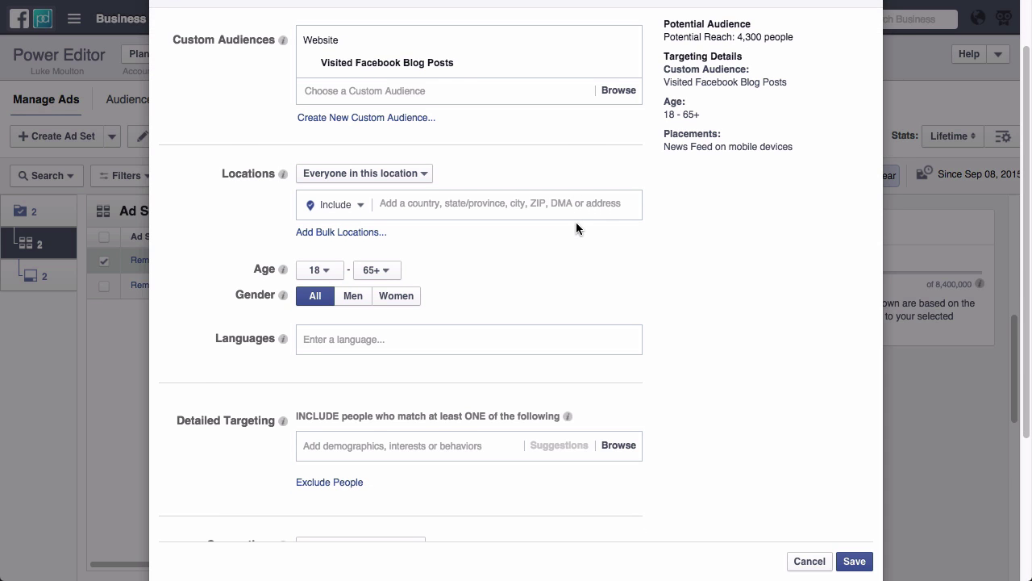
{"action": "scroll", "coordinate": [576, 229], "scroll_direction": "down", "scroll_amount": 2}
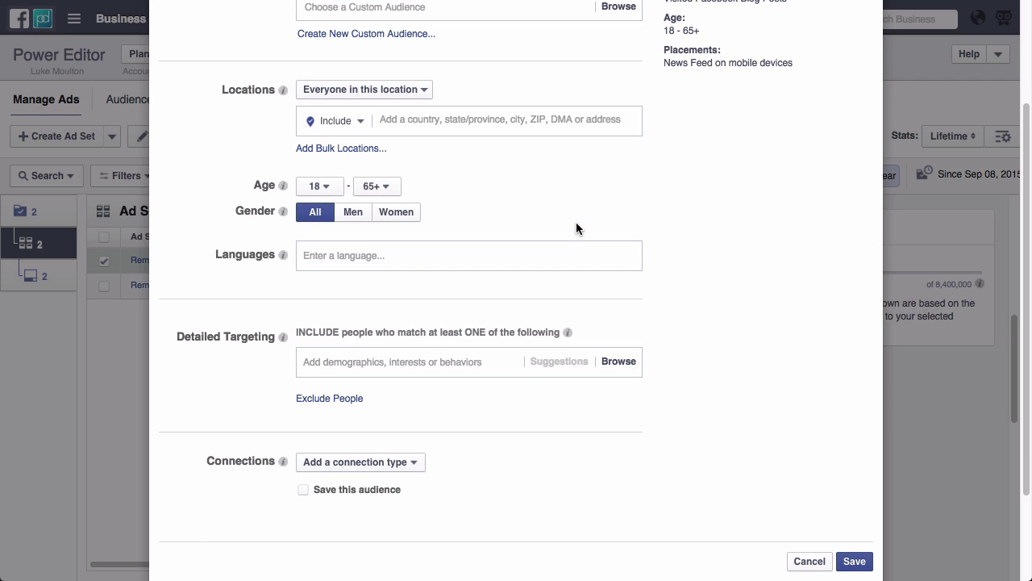
{"action": "scroll", "coordinate": [691, 188], "scroll_direction": "up", "scroll_amount": 3}
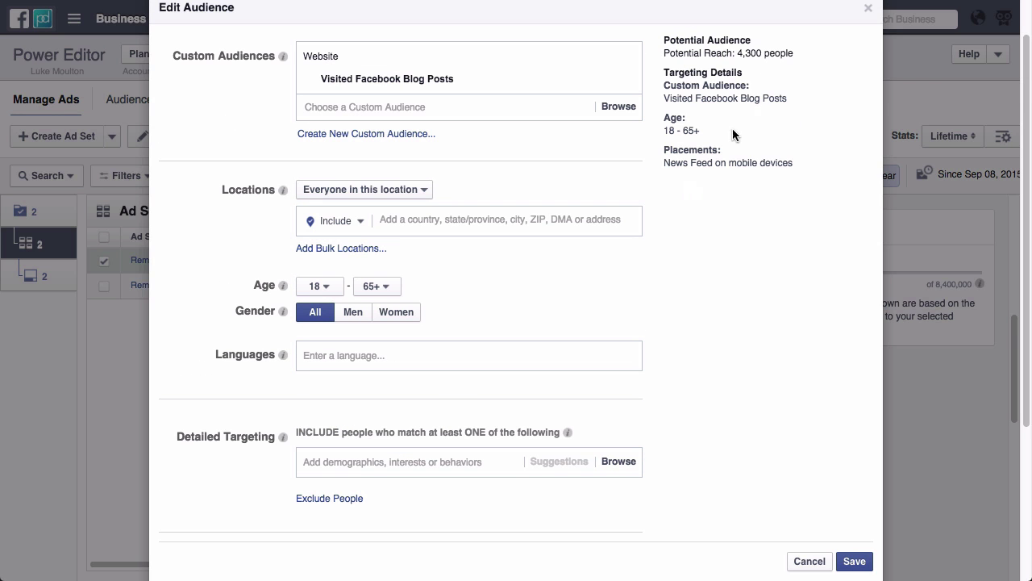
{"action": "scroll", "coordinate": [529, 288], "scroll_direction": "down", "scroll_amount": 2}
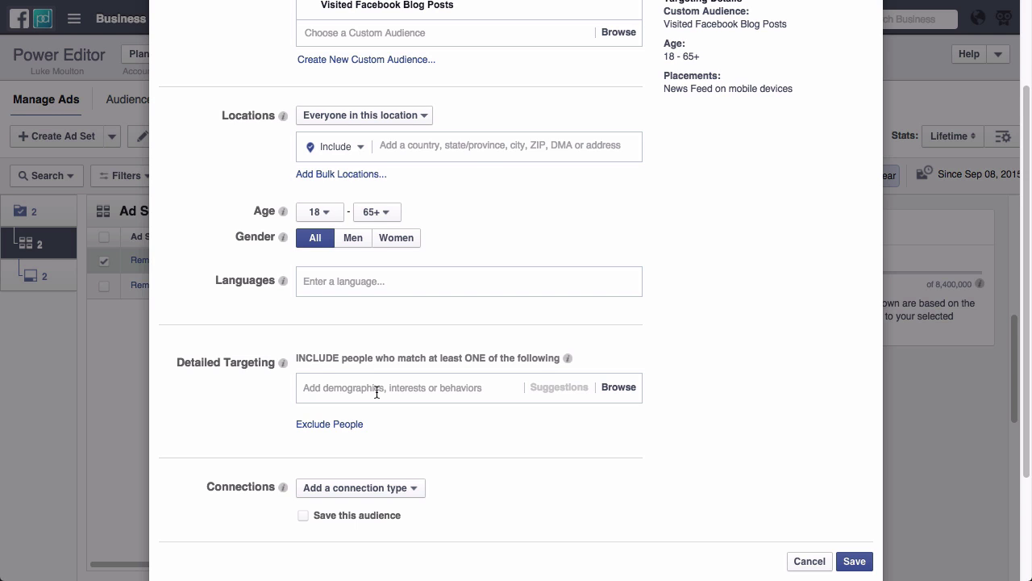
{"action": "scroll", "coordinate": [459, 369], "scroll_direction": "down", "scroll_amount": 1}
{"action": "scroll", "coordinate": [752, 250], "scroll_direction": "up", "scroll_amount": 3}
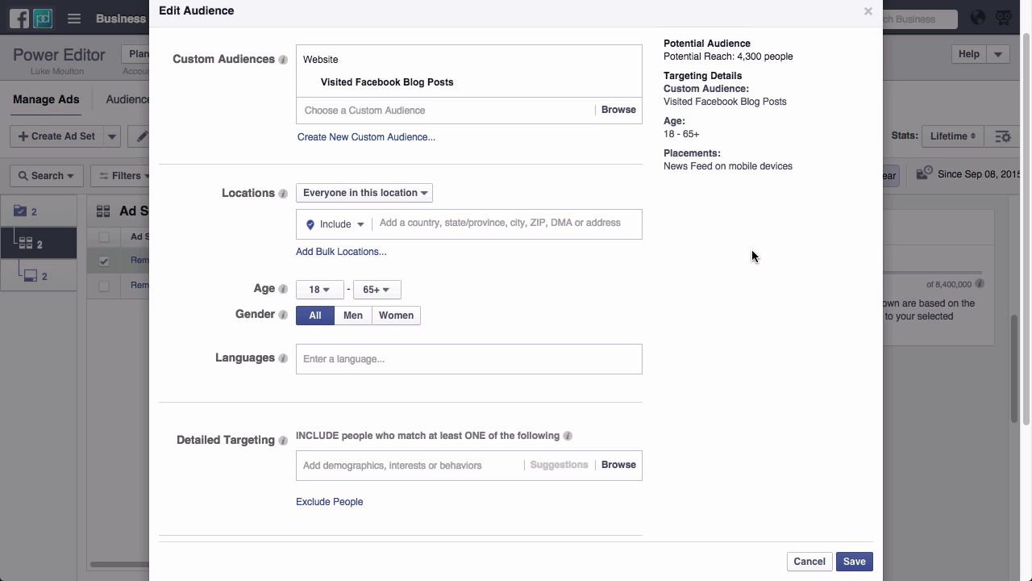
{"action": "scroll", "coordinate": [753, 101], "scroll_direction": "down", "scroll_amount": 1}
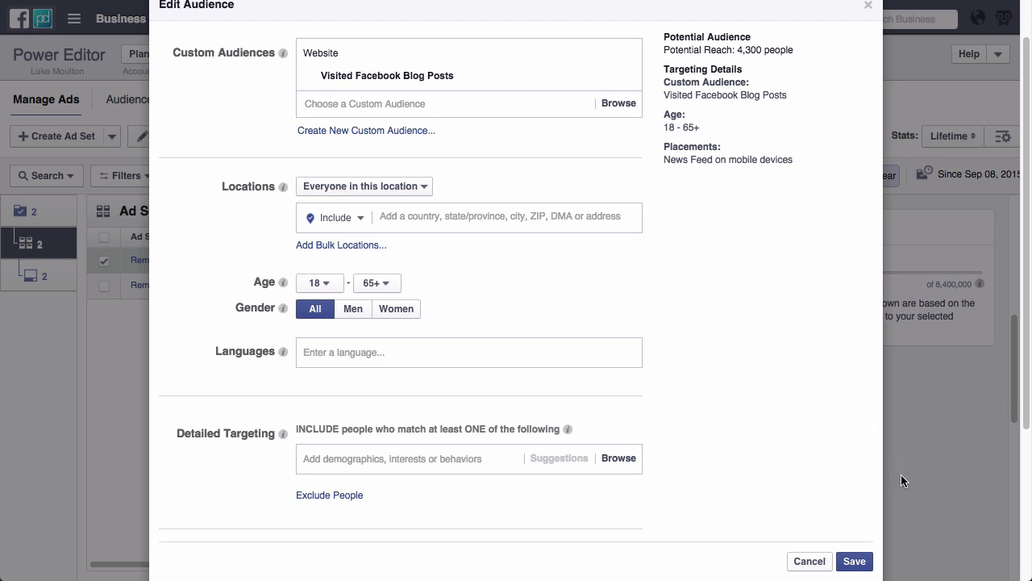
{"action": "left_click", "coordinate": [846, 565]}
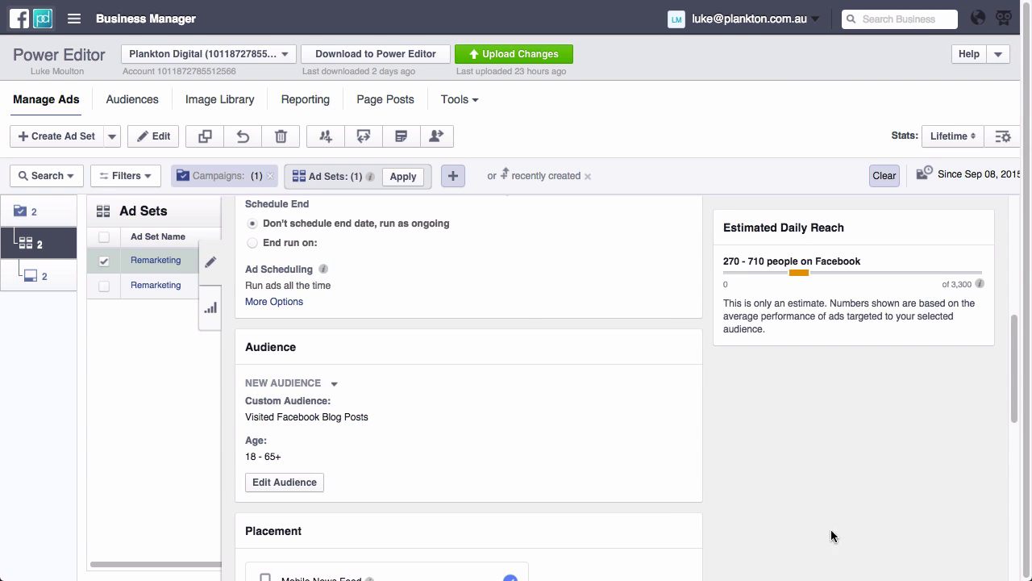
Rename the new ad set to "Remarketing 2"
{"action": "scroll", "coordinate": [525, 299], "scroll_direction": "down", "scroll_amount": 4}
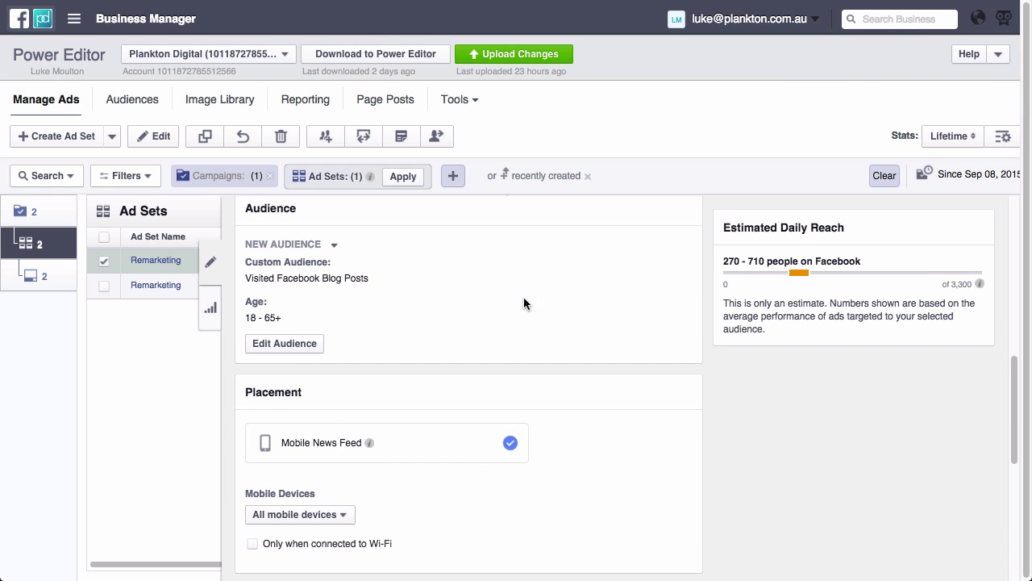
{"action": "scroll", "coordinate": [524, 302], "scroll_direction": "up", "scroll_amount": 5}
{"action": "scroll", "coordinate": [524, 302], "scroll_direction": "down", "scroll_amount": 4}
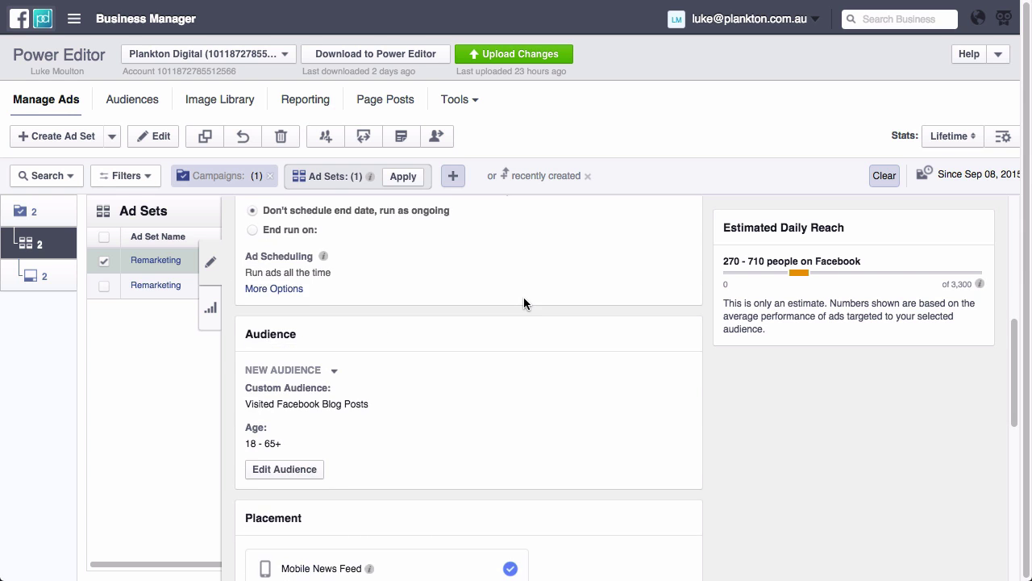
{"action": "scroll", "coordinate": [524, 302], "scroll_direction": "down", "scroll_amount": 1}
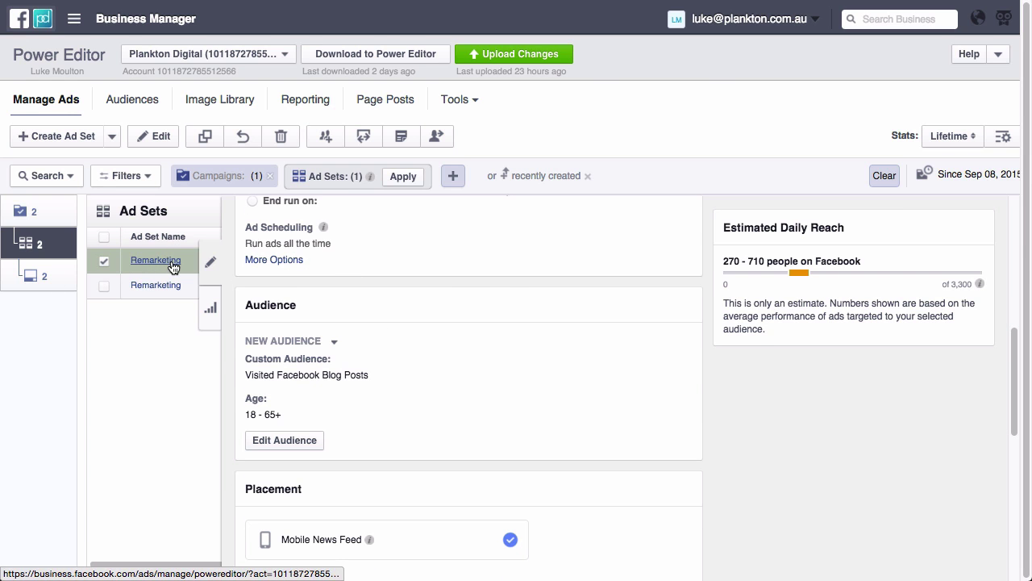
{"action": "left_click", "coordinate": [172, 267]}
{"action": "left_click", "coordinate": [418, 257]}
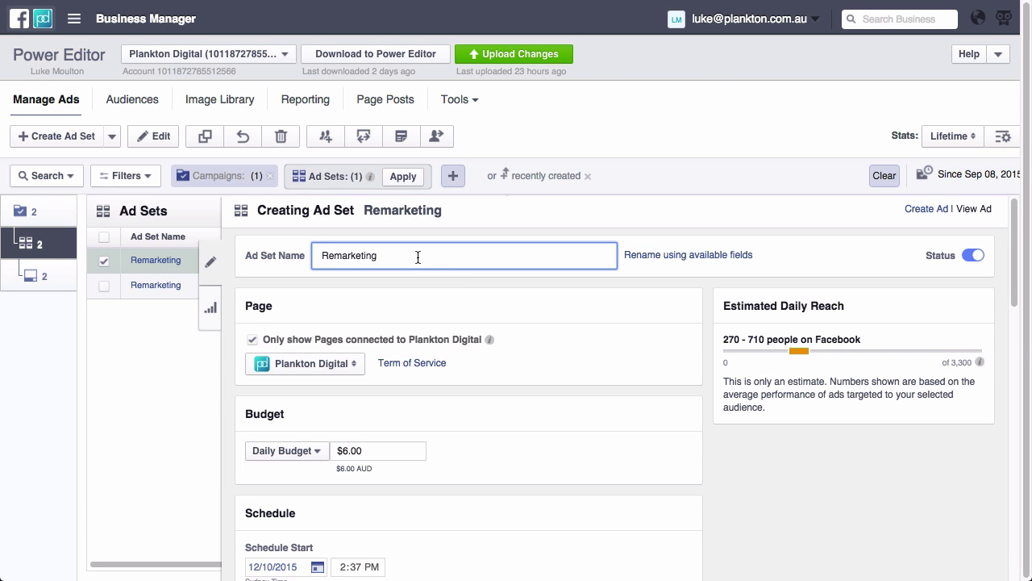
{"action": "type", "text": "2"}
{"action": "left_click", "coordinate": [633, 356]}
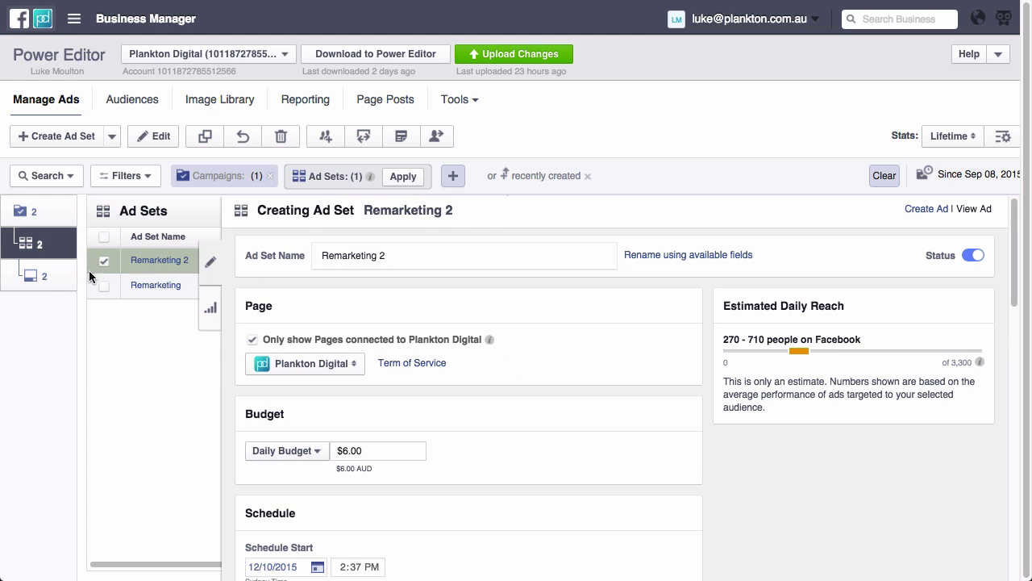
Filter to the Remarketing 2 ad set and create a new ad named "LG-01" in it
{"action": "left_click", "coordinate": [402, 176]}
{"action": "left_click", "coordinate": [29, 274]}
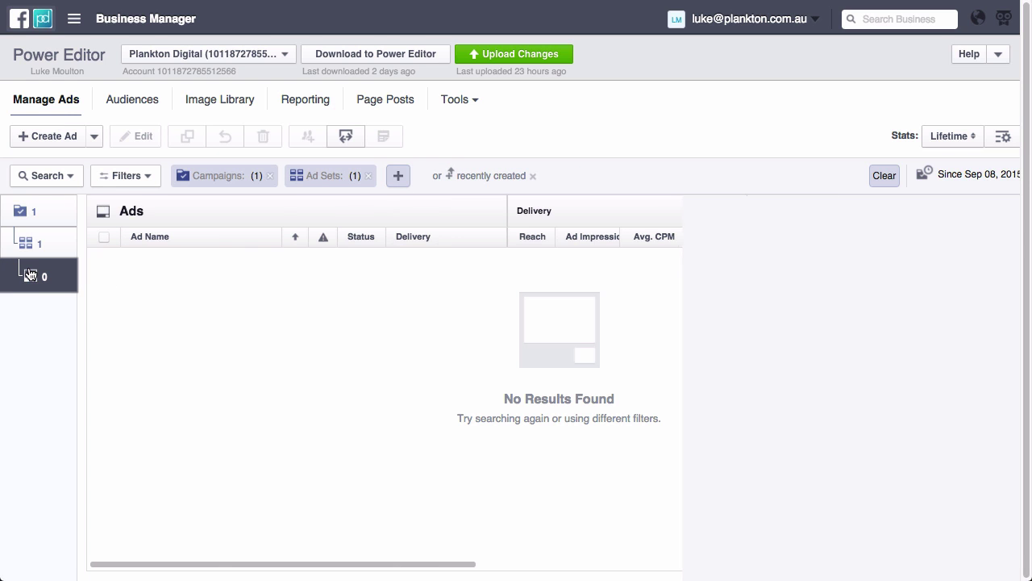
{"action": "left_click", "coordinate": [52, 137]}
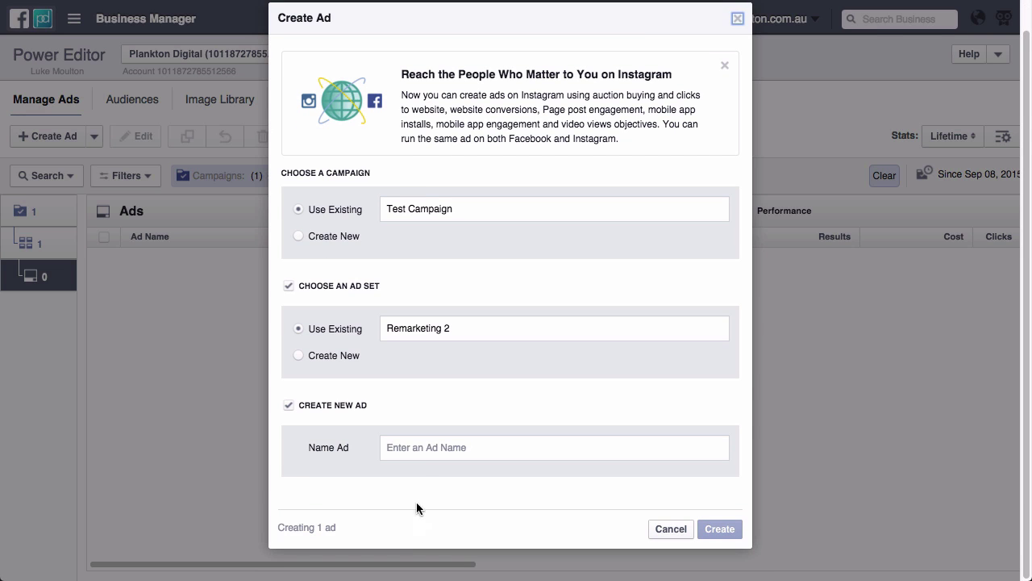
{"action": "left_click", "coordinate": [415, 448]}
{"action": "type", "text": "LG-"}
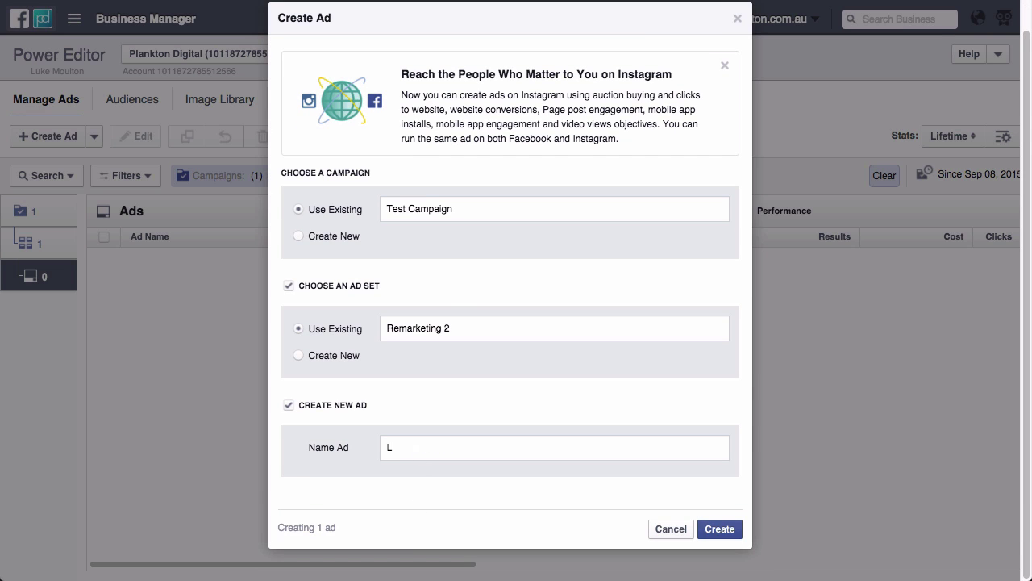
{"action": "type", "text": "01"}
{"action": "left_click", "coordinate": [711, 530]}
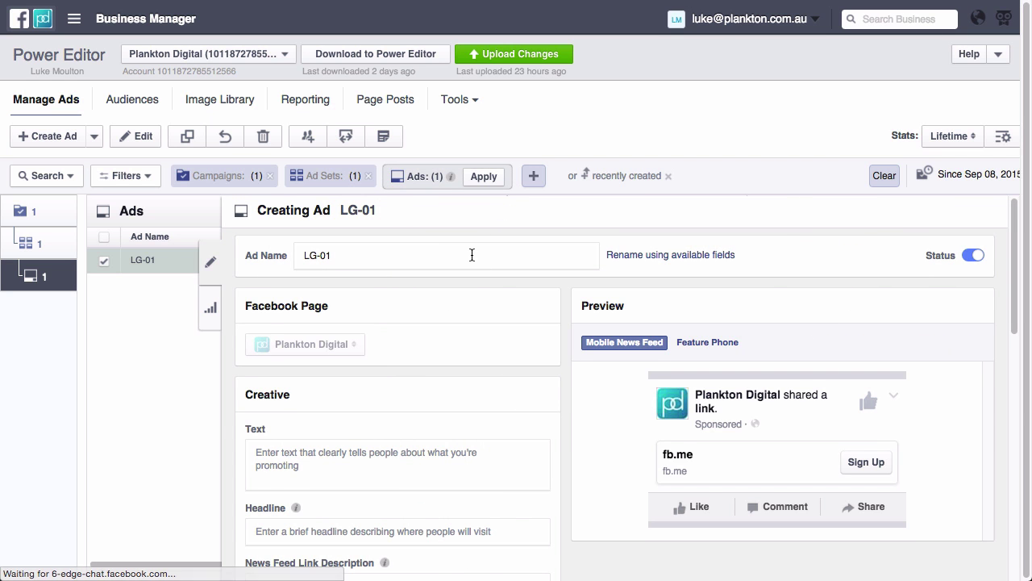
{"action": "scroll", "coordinate": [474, 257], "scroll_direction": "down", "scroll_amount": 3}
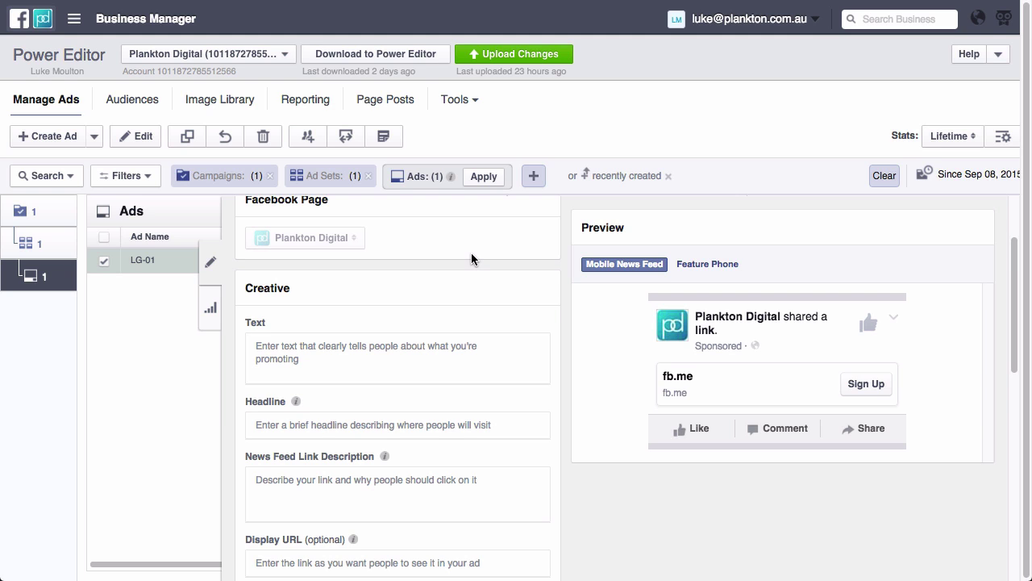
Enter "Talk to me about your Facebook Ads frustrations." as the ad's text
{"action": "left_click", "coordinate": [318, 369]}
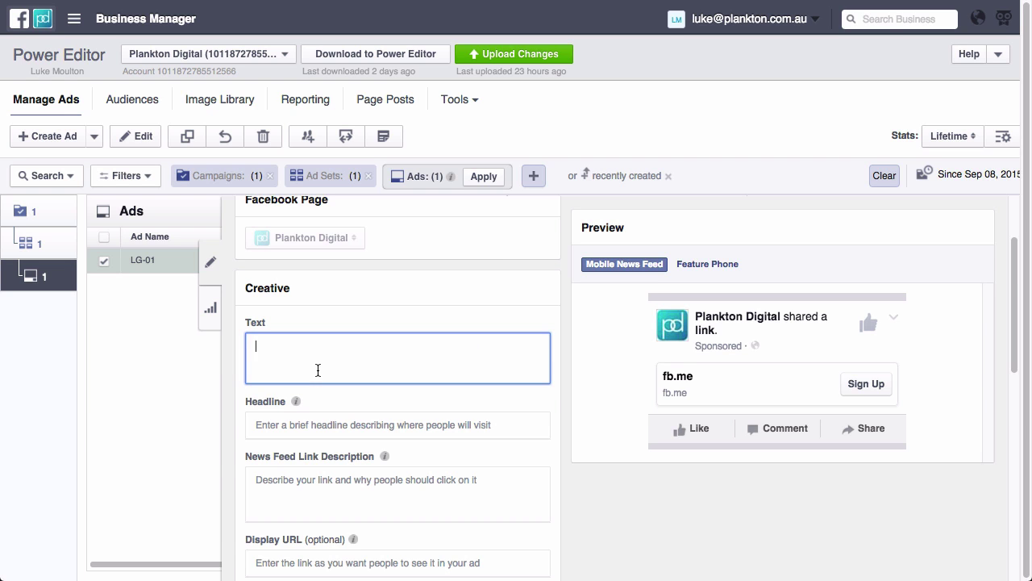
{"action": "type", "text": "Talk"}
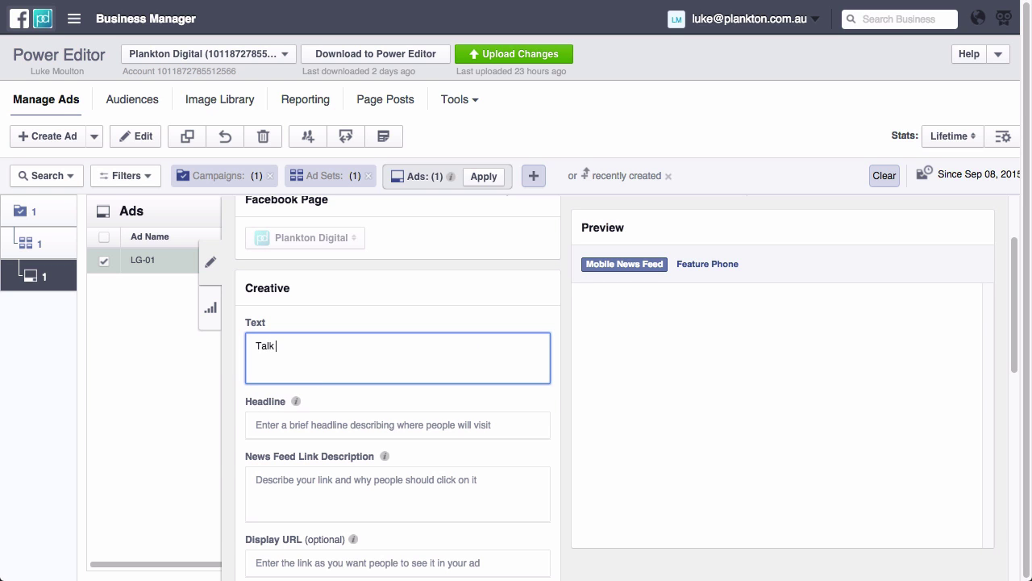
{"action": "type", "text": "to me about your Facebook "}
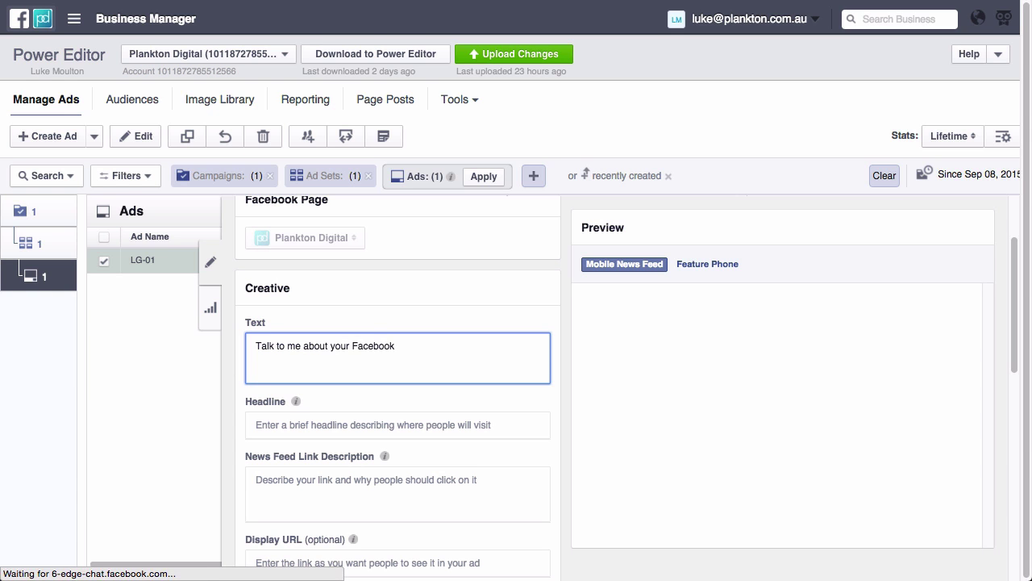
{"action": "type", "text": "Ads frustrations."}
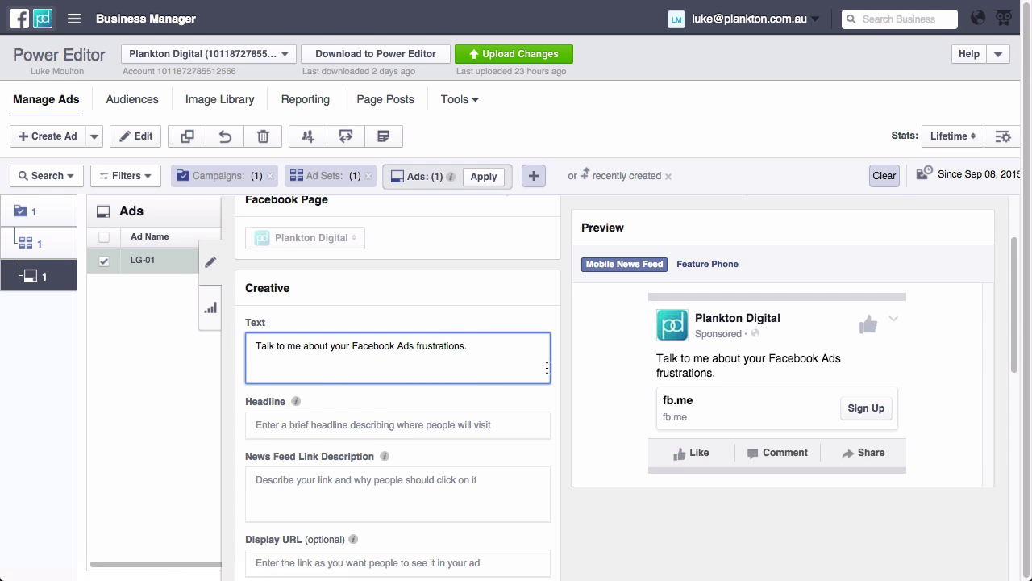
Set the ad's headline to "I can Help"
{"action": "scroll", "coordinate": [483, 376], "scroll_direction": "down", "scroll_amount": 3}
{"action": "left_click", "coordinate": [323, 329]}
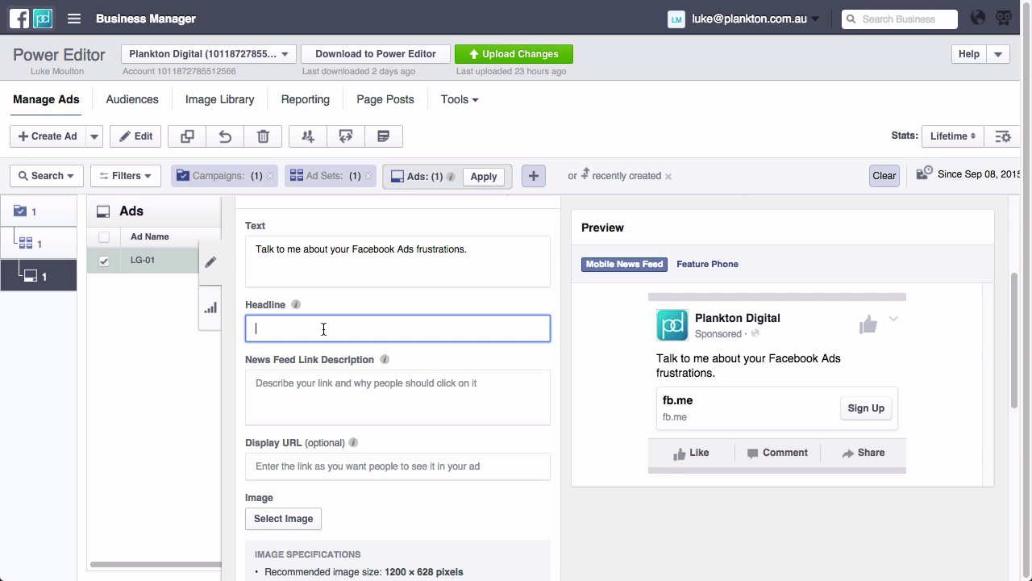
{"action": "type", "text": "I can Help - Conta"}
{"action": "key", "text": "BackSpace"}
{"action": "key", "text": "BackSpace"}
{"action": "key", "text": "BackSpace"}
{"action": "key", "text": "BackSpace"}
{"action": "key", "text": "BackSpace"}
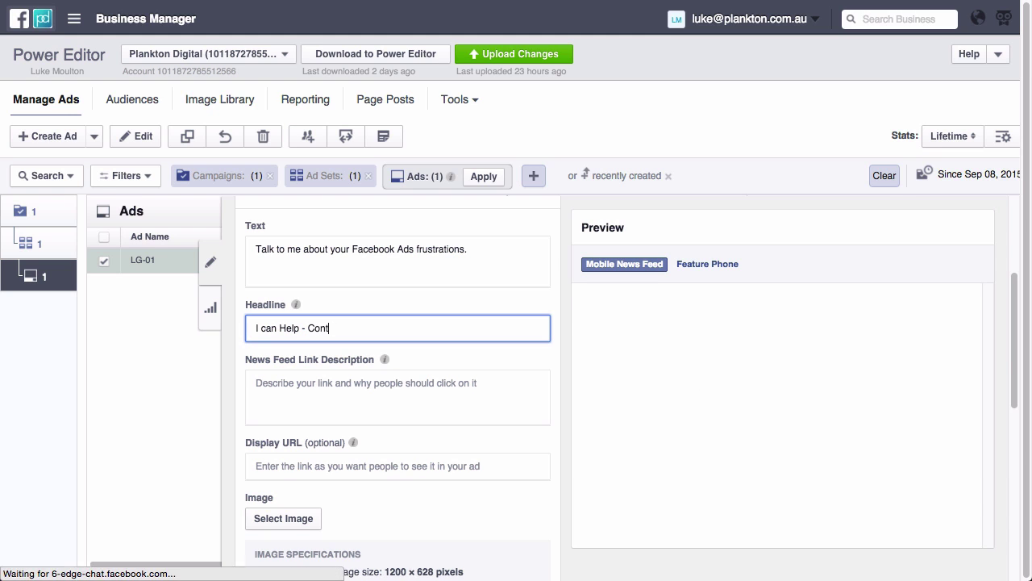
{"action": "key", "text": "BackSpace"}
{"action": "key", "text": "BackSpace"}
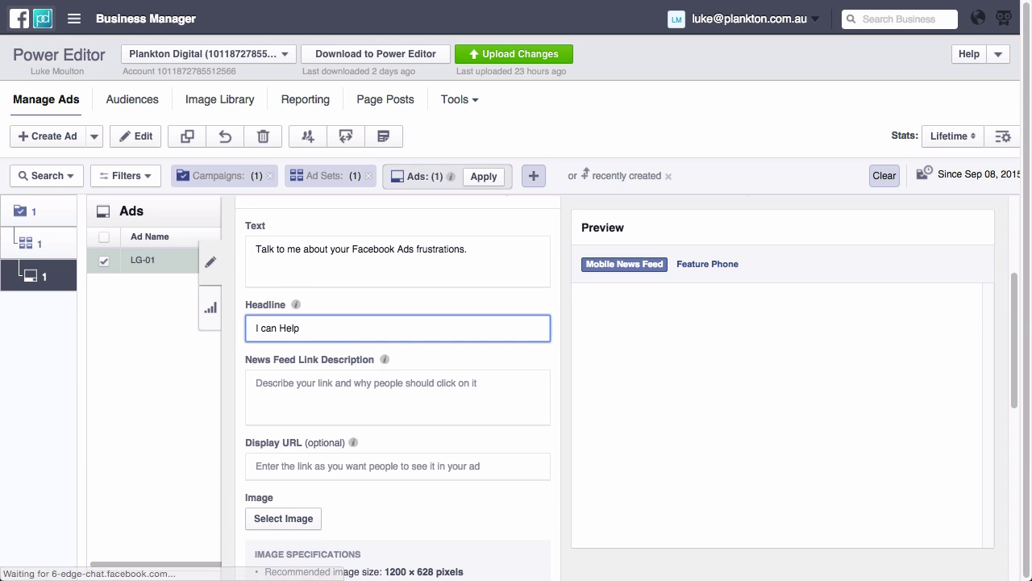
Add the 1200 × 628 image I-can-help.jpg from the image library to the ad
{"action": "left_click", "coordinate": [295, 496]}
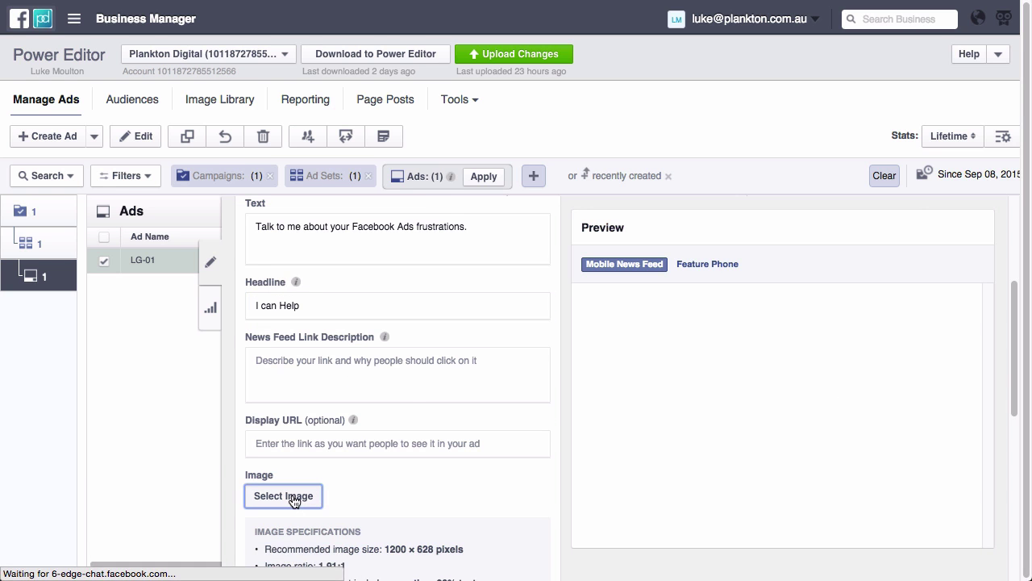
{"action": "left_click", "coordinate": [278, 203]}
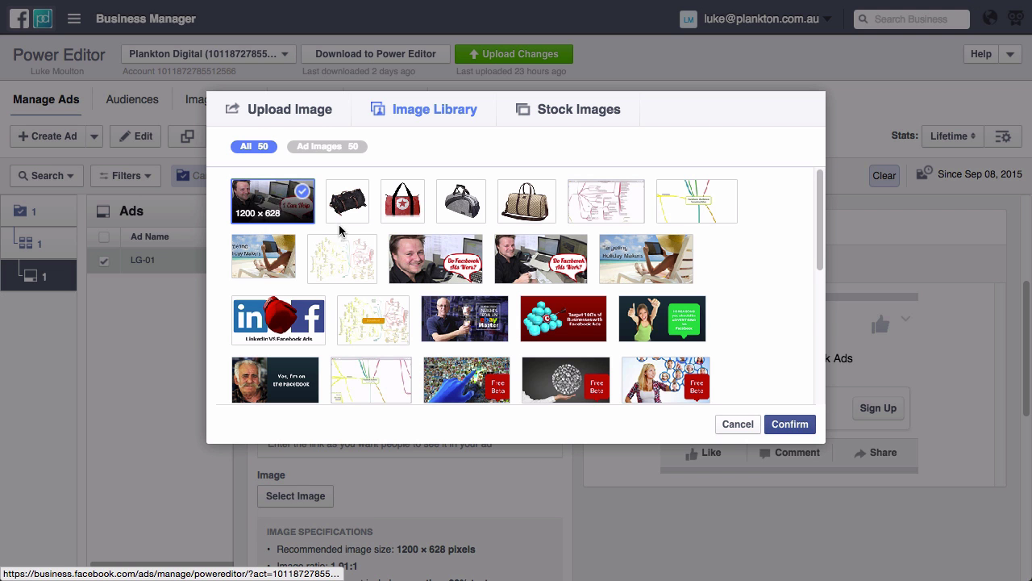
{"action": "left_click", "coordinate": [790, 425]}
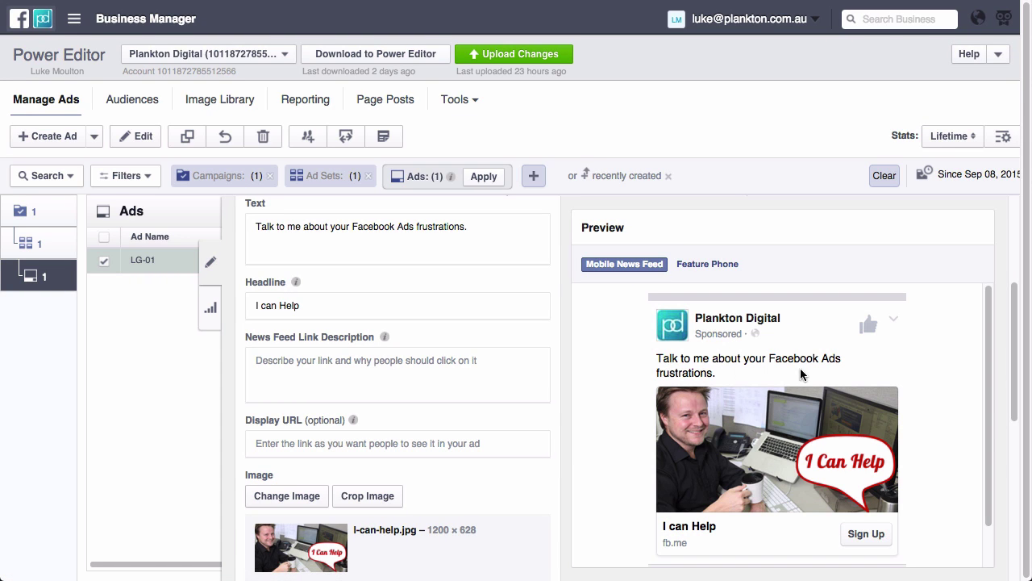
Set the ad's display URL to plankton.com.au
{"action": "scroll", "coordinate": [538, 409], "scroll_direction": "down", "scroll_amount": 2}
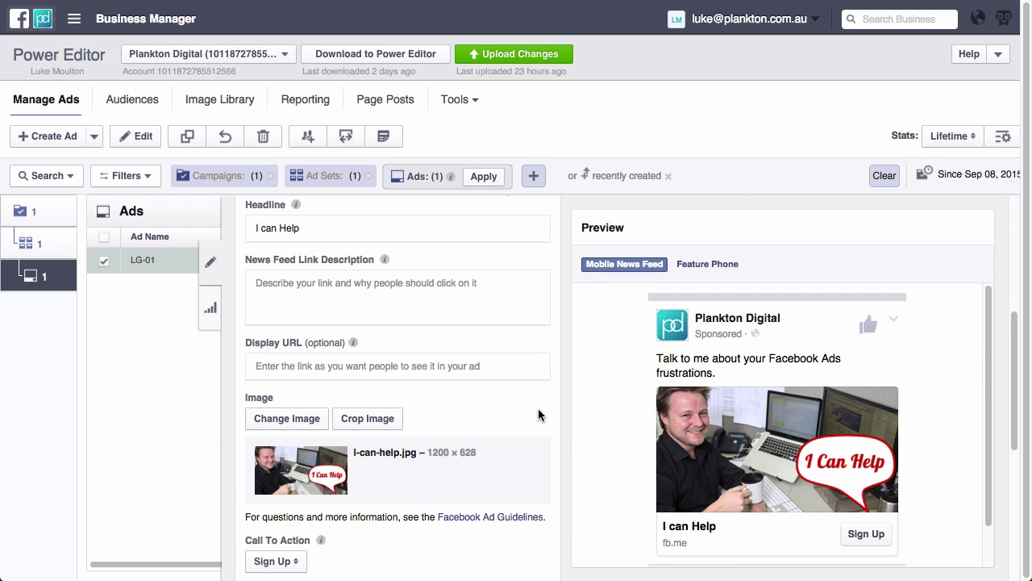
{"action": "scroll", "coordinate": [538, 408], "scroll_direction": "up", "scroll_amount": 1}
{"action": "left_click", "coordinate": [279, 394]}
{"action": "type", "text": "plankton.com.au"}
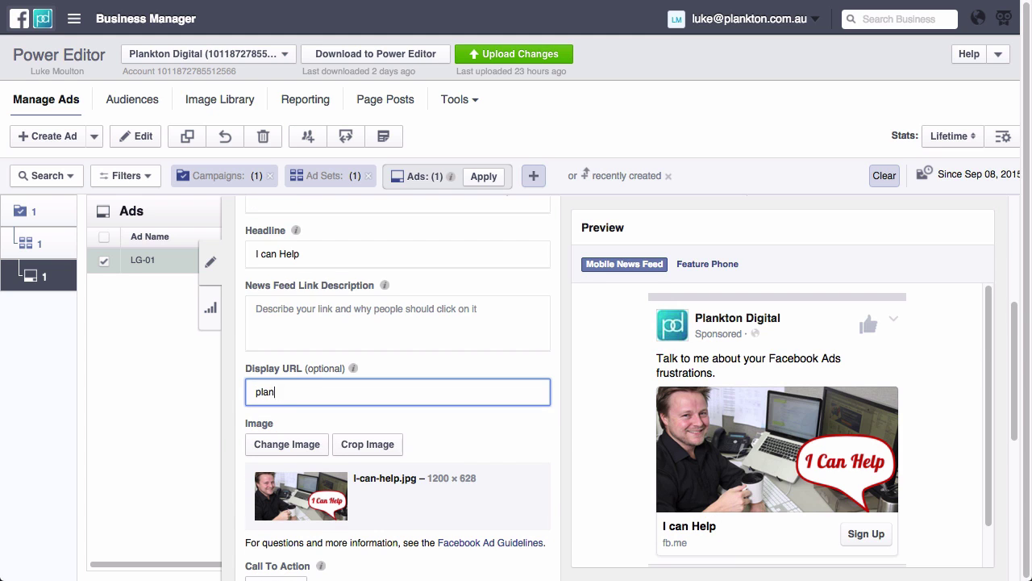
{"action": "left_click", "coordinate": [476, 453]}
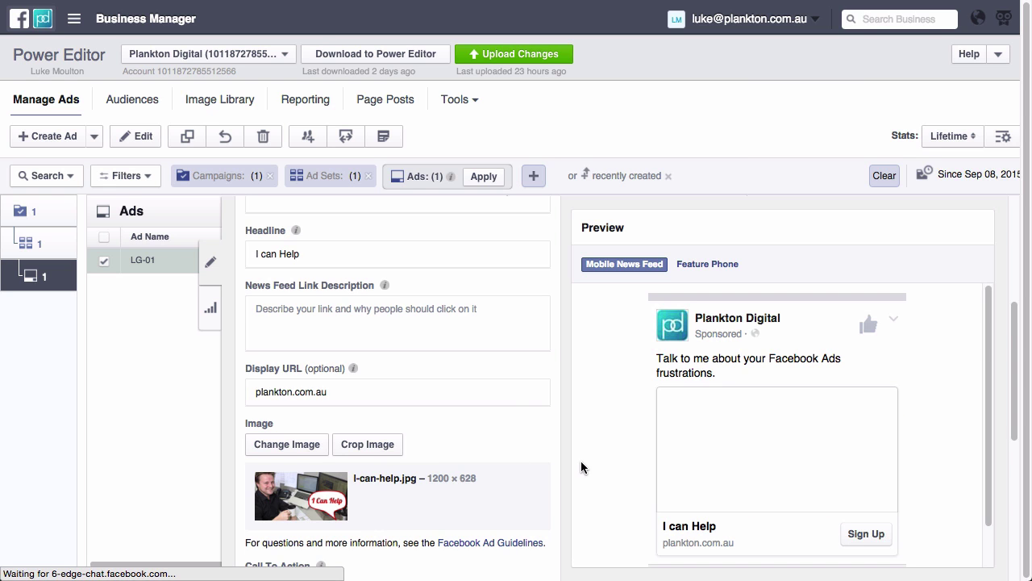
Change the ad's call to action to Learn More
{"action": "scroll", "coordinate": [489, 387], "scroll_direction": "down", "scroll_amount": 1}
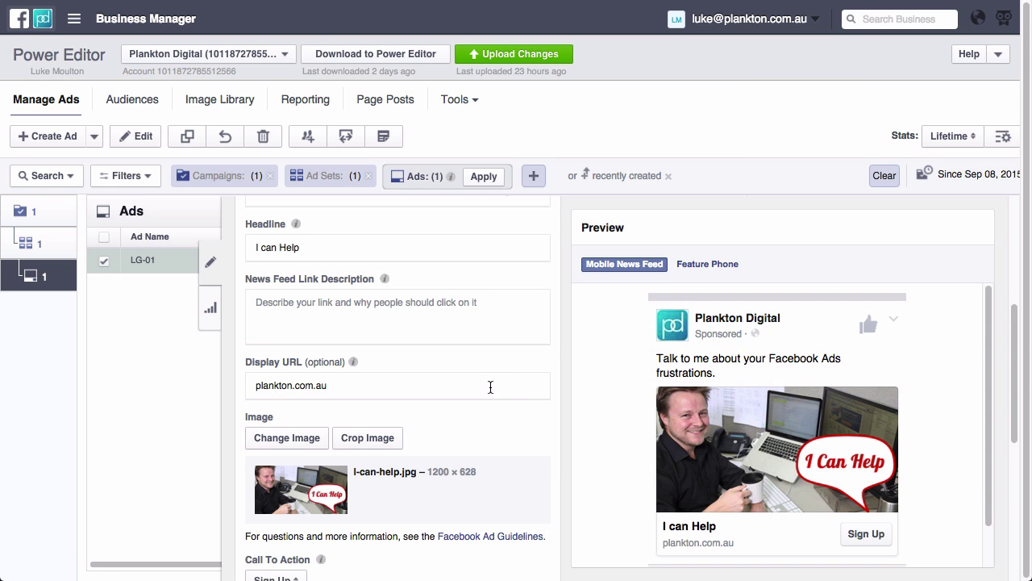
{"action": "scroll", "coordinate": [487, 407], "scroll_direction": "down", "scroll_amount": 5}
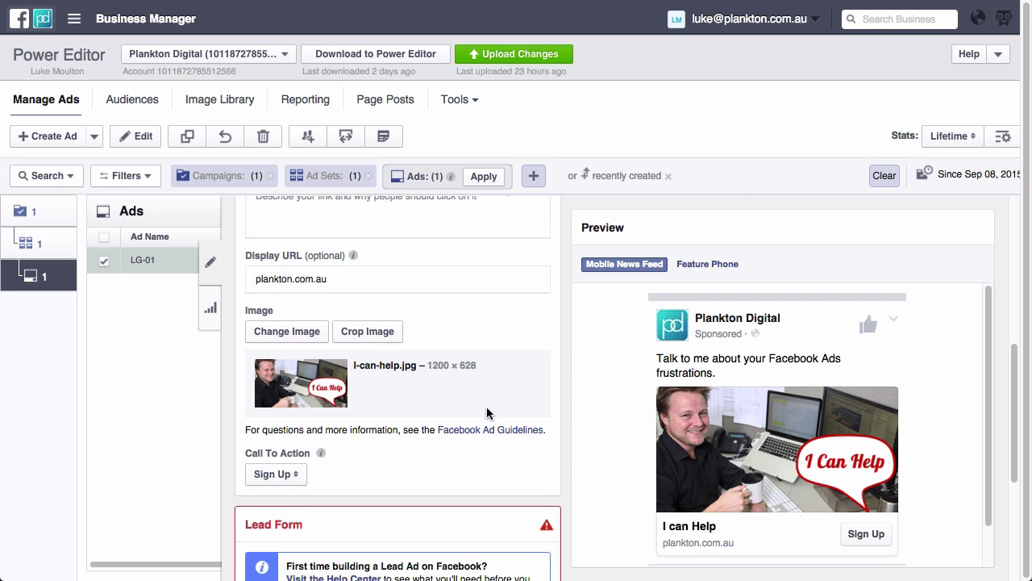
{"action": "scroll", "coordinate": [486, 407], "scroll_direction": "down", "scroll_amount": 3}
{"action": "left_click", "coordinate": [297, 365]}
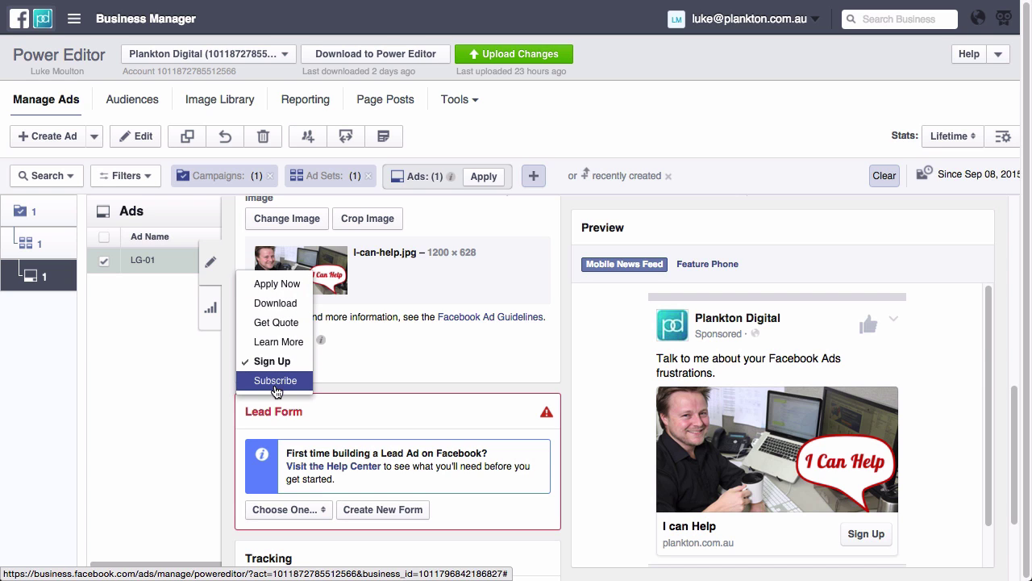
{"action": "left_click", "coordinate": [283, 347]}
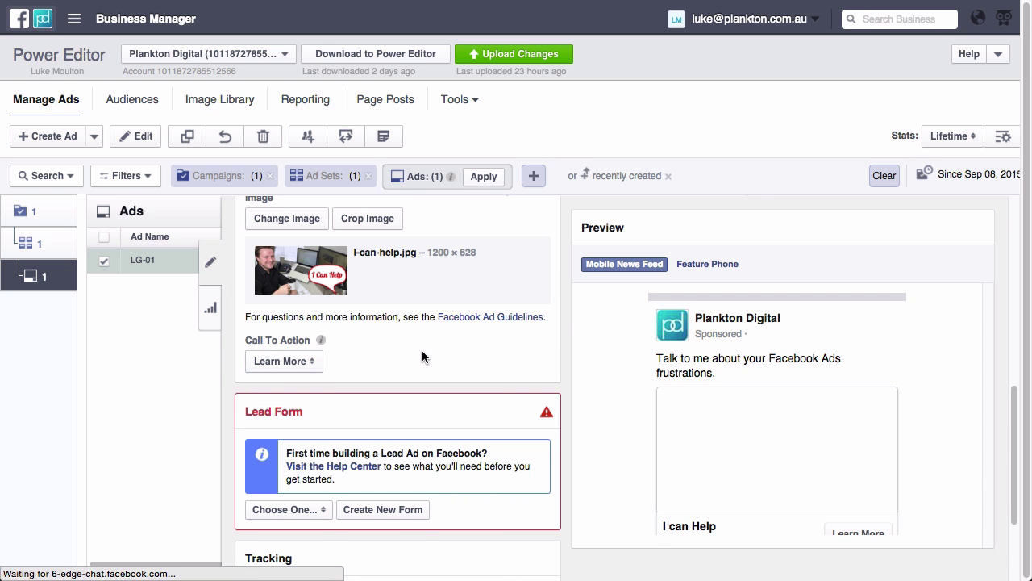
Select the existing Request a Quote form as the ad's lead form
{"action": "scroll", "coordinate": [422, 351], "scroll_direction": "down", "scroll_amount": 1}
{"action": "left_click", "coordinate": [292, 479]}
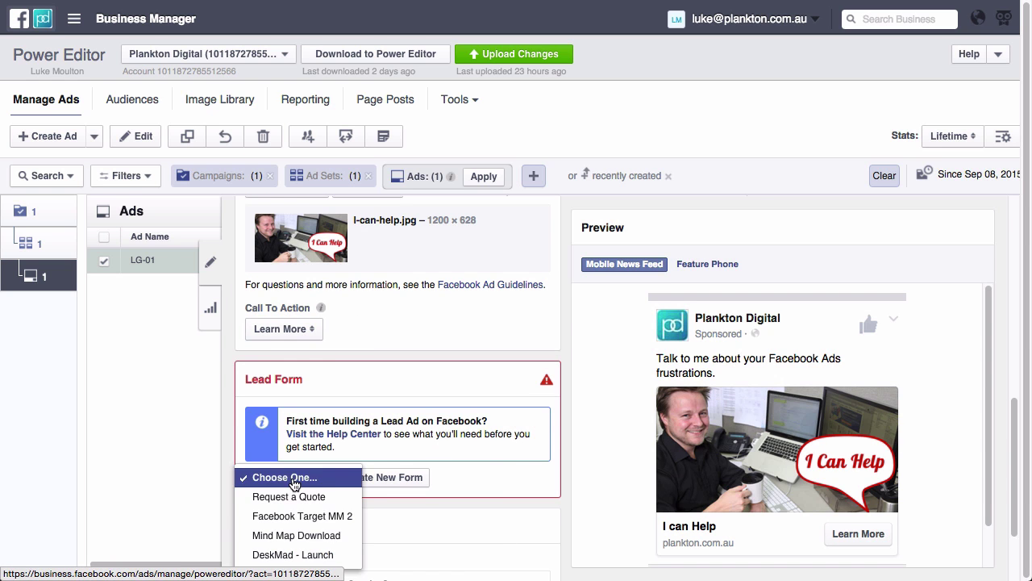
{"action": "left_click", "coordinate": [292, 497]}
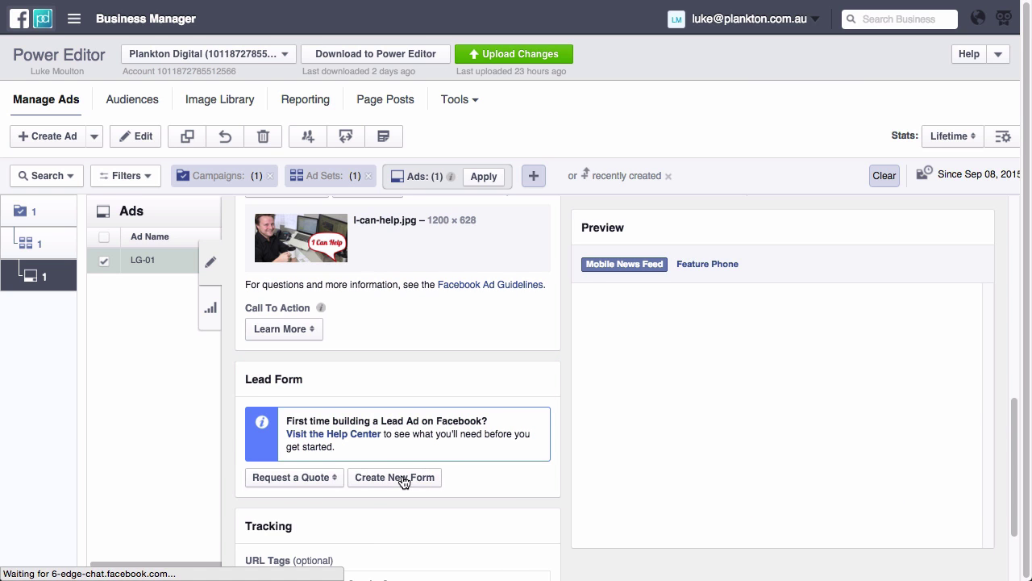
Create a new lead form named "Test Lead Gen Ad" and continue to its user information questions
{"action": "left_click", "coordinate": [403, 478]}
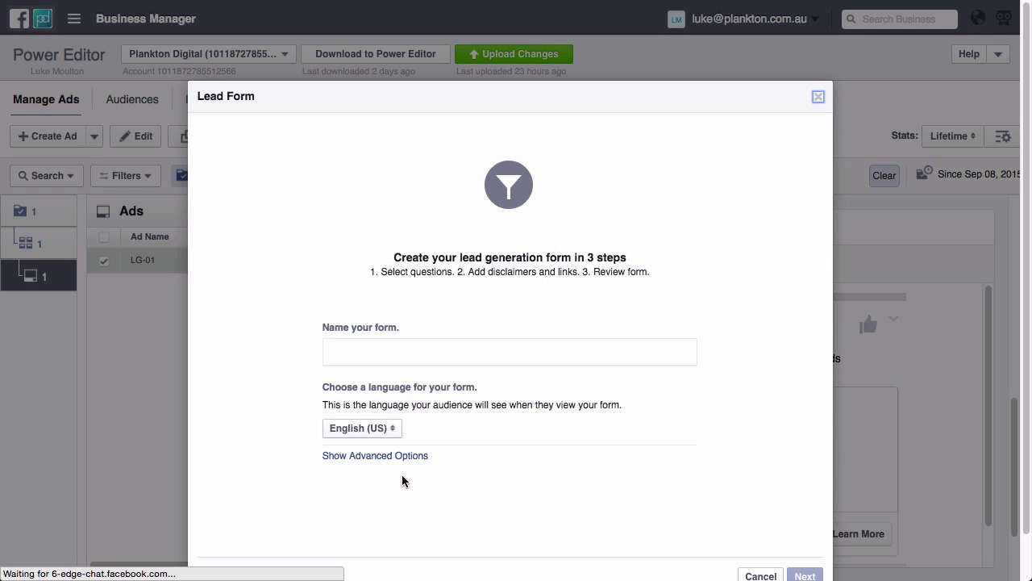
{"action": "left_click", "coordinate": [370, 354]}
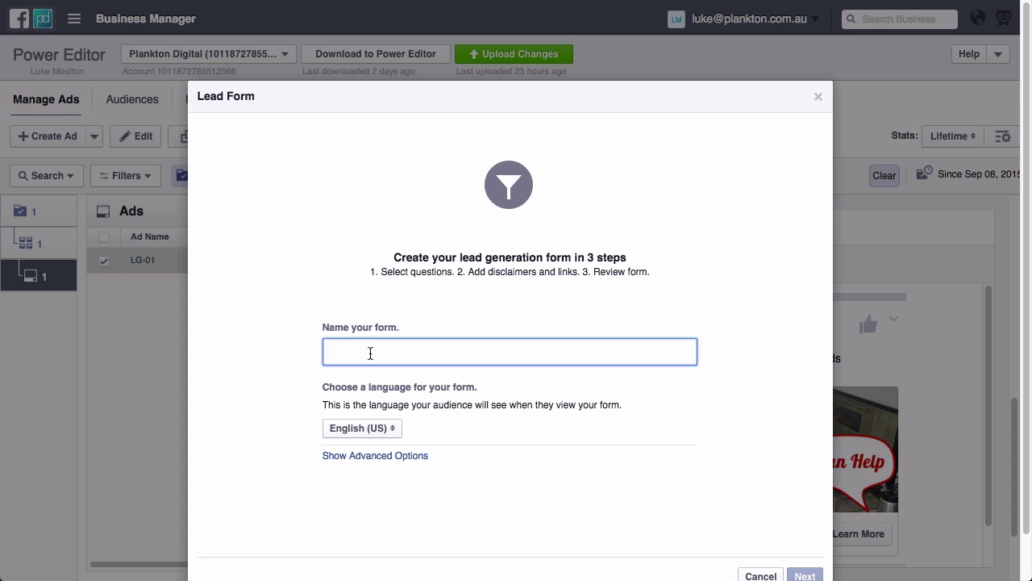
{"action": "type", "text": "Test Lead Gen Ad"}
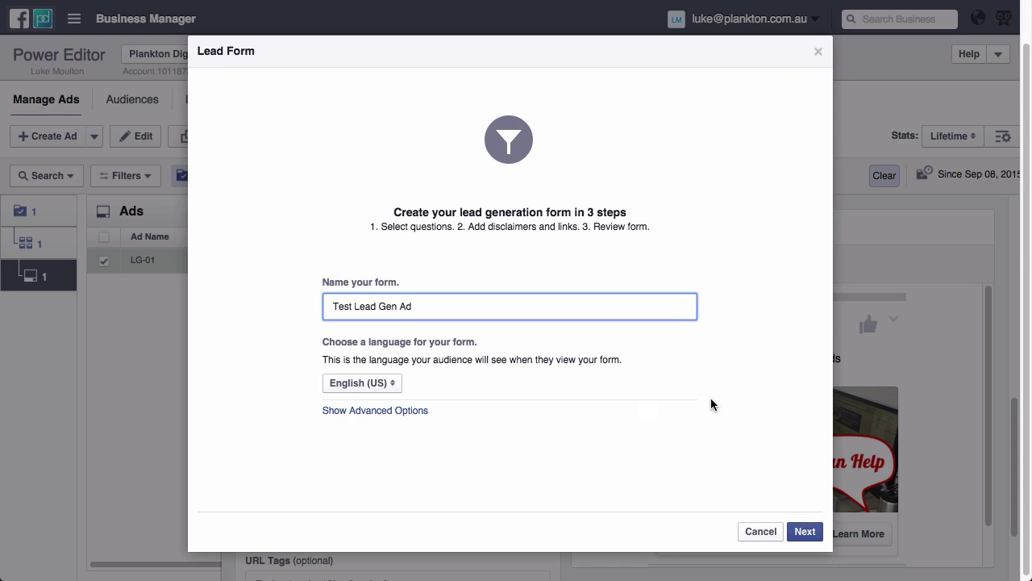
{"action": "left_click", "coordinate": [809, 533]}
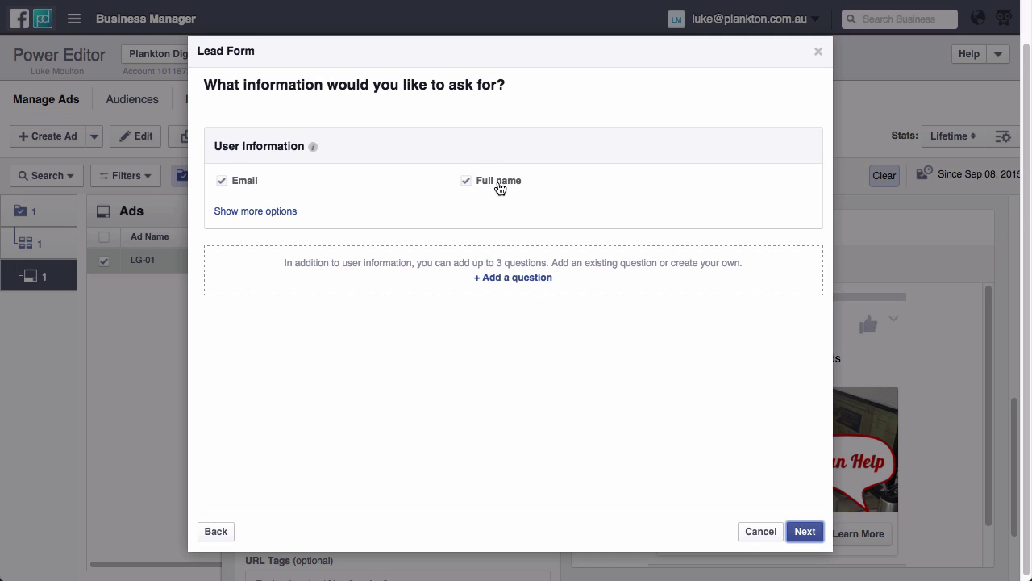
Add country, gender, date of birth and phone number to the form's requested user information, and open the additional questions
{"action": "left_click", "coordinate": [255, 212]}
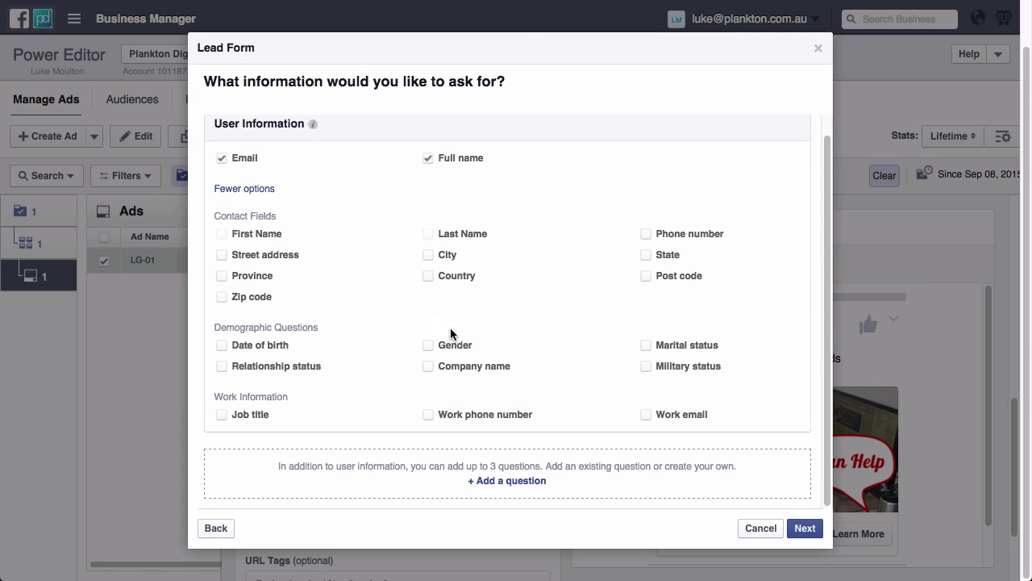
{"action": "left_click", "coordinate": [432, 280]}
{"action": "left_click", "coordinate": [432, 280]}
{"action": "left_click", "coordinate": [430, 345]}
{"action": "left_click", "coordinate": [221, 347]}
{"action": "left_click", "coordinate": [647, 235]}
{"action": "left_click", "coordinate": [506, 481]}
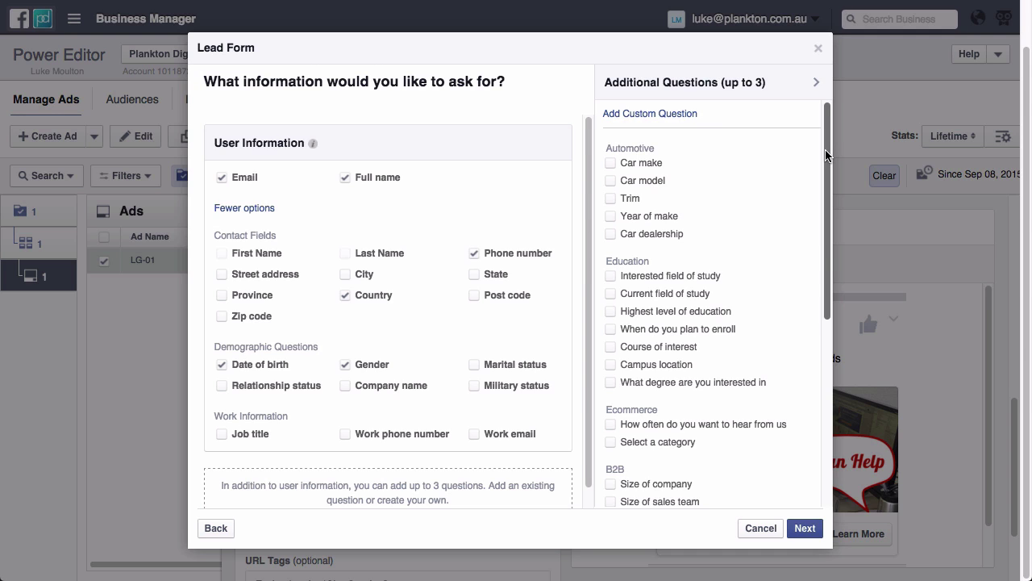
{"action": "left_click", "coordinate": [612, 163]}
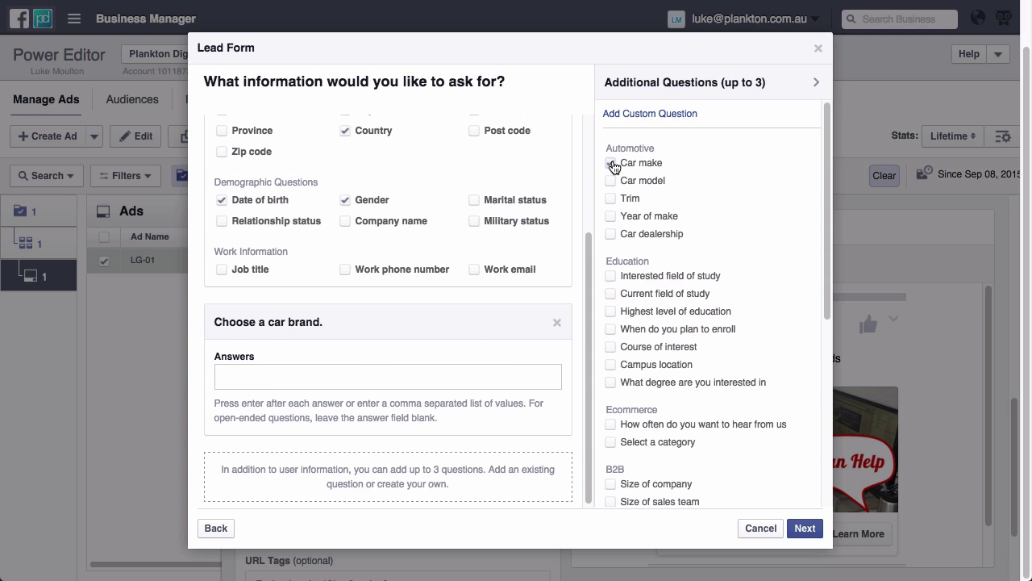
{"action": "left_click", "coordinate": [612, 163]}
{"action": "scroll", "coordinate": [667, 224], "scroll_direction": "down", "scroll_amount": 1}
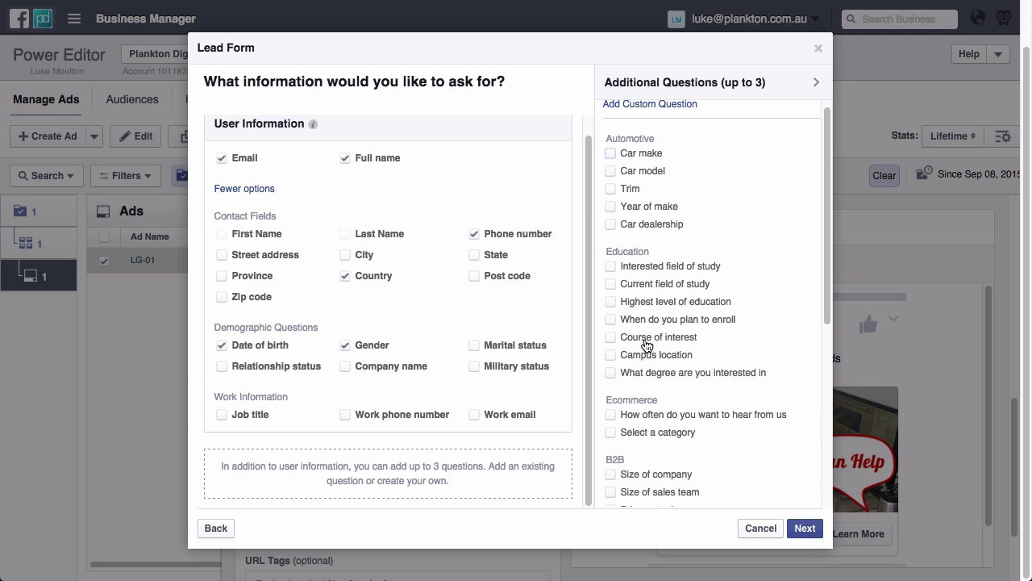
Add the education question "Interested field of study" with the answers Engineering, Finance and Commerce
{"action": "left_click", "coordinate": [611, 267]}
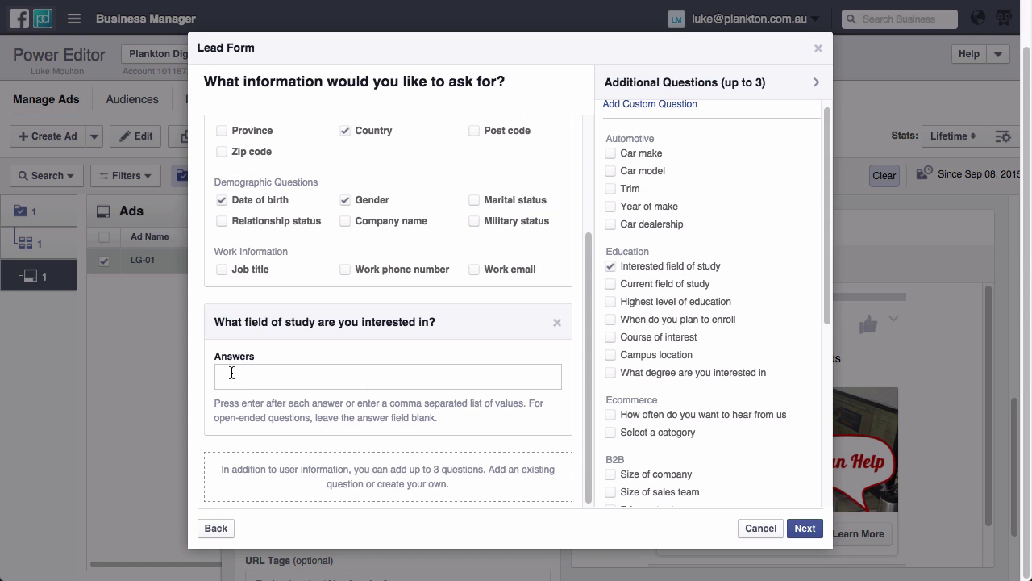
{"action": "type", "text": "Engineering,"}
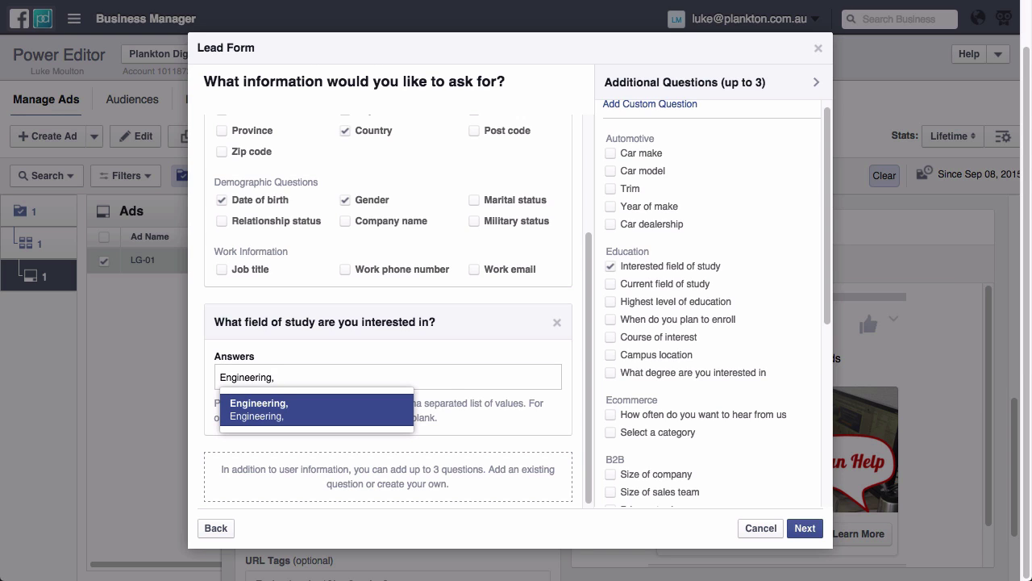
{"action": "key", "text": "ctrl+a"}
{"action": "type", "text": "Engineering"}
{"action": "key", "text": "Return"}
{"action": "type", "text": "Finance"}
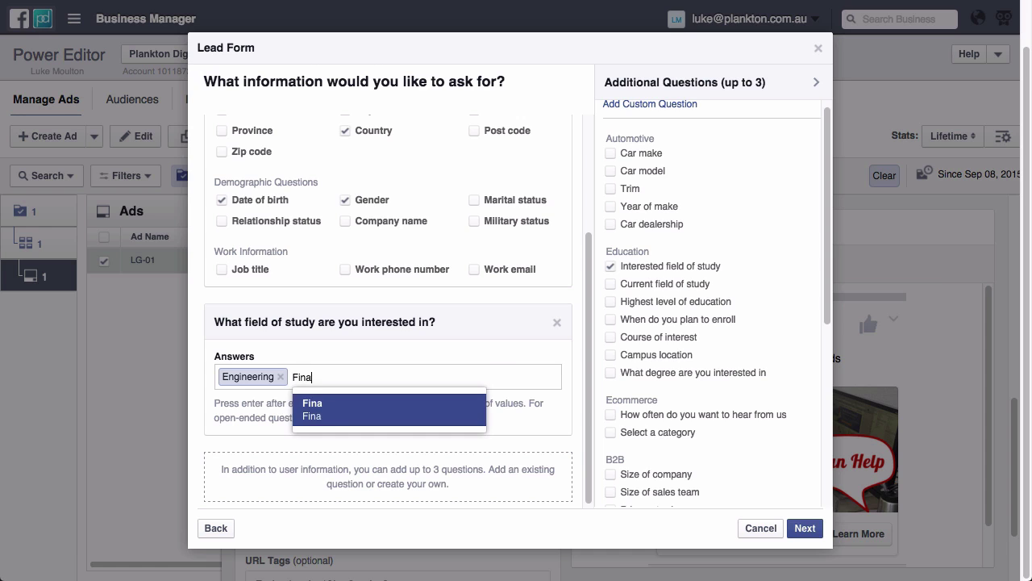
{"action": "key", "text": "Return"}
{"action": "type", "text": "Commer"}
{"action": "type", "text": "ce"}
{"action": "key", "text": "Return"}
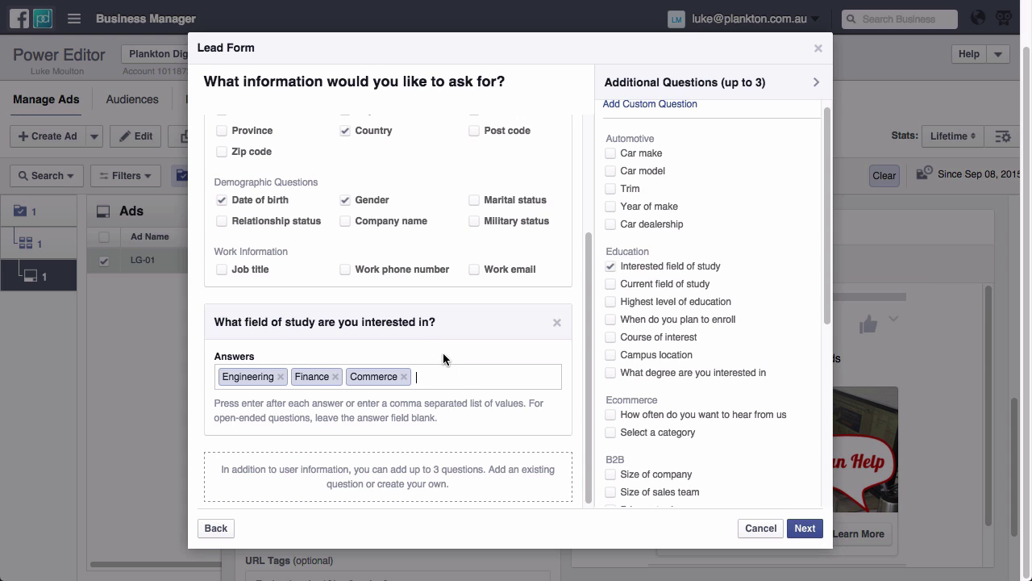
{"action": "left_click", "coordinate": [807, 531]}
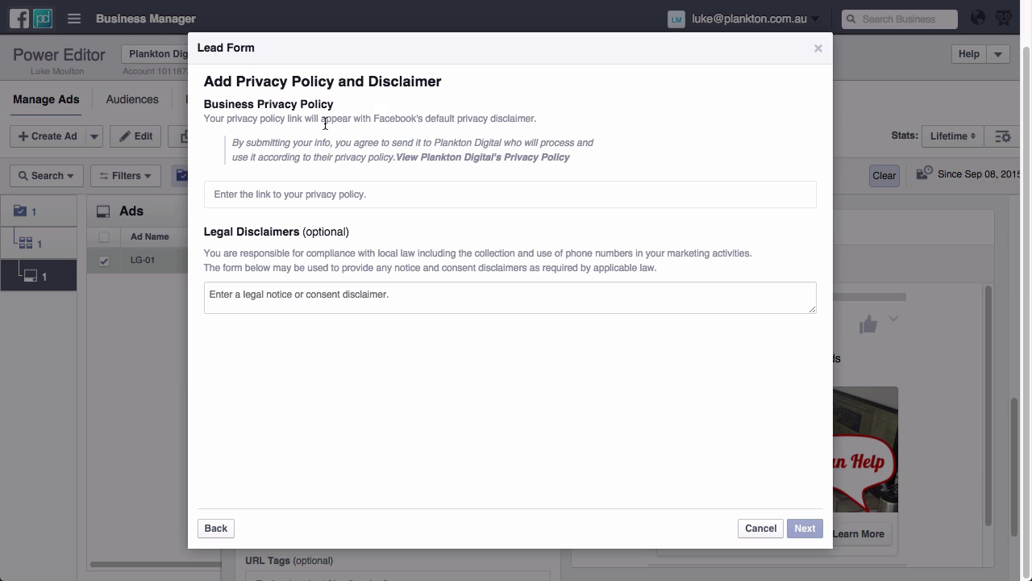
{"action": "left_click", "coordinate": [300, 196]}
{"action": "type", "text": "http:"}
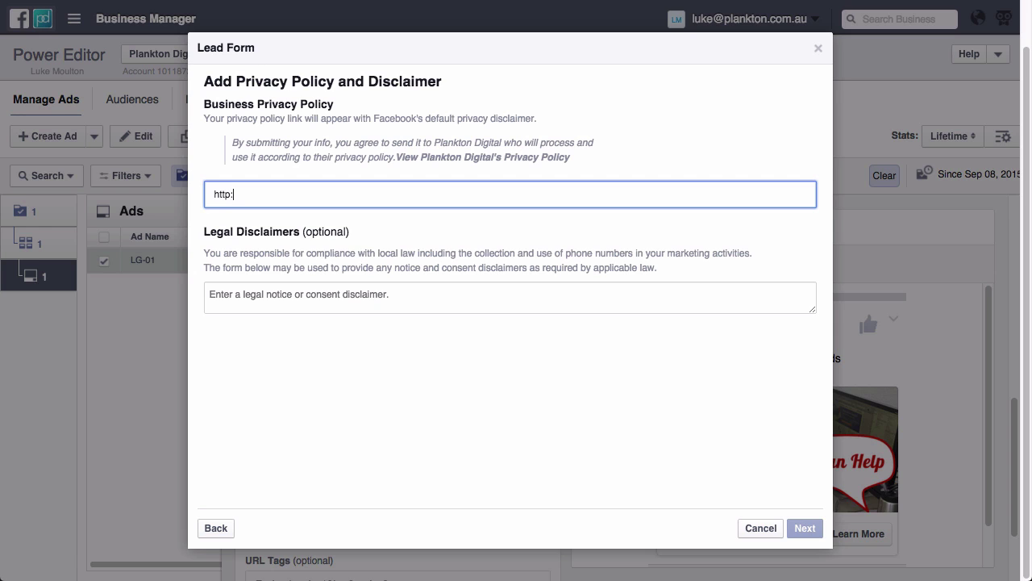
{"action": "type", "text": "//plankto"}
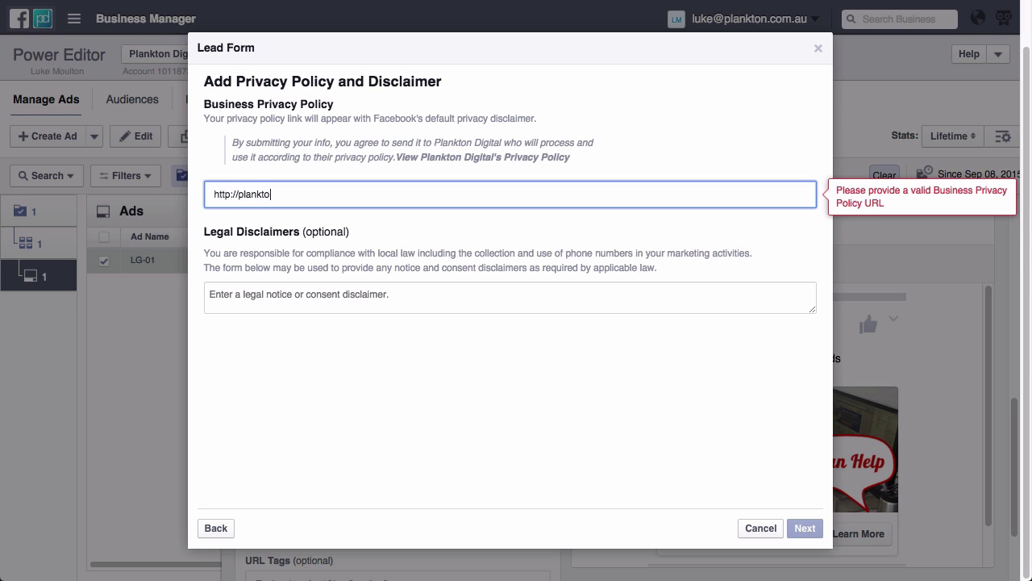
{"action": "type", "text": "n.com.au/privacy-policy/"}
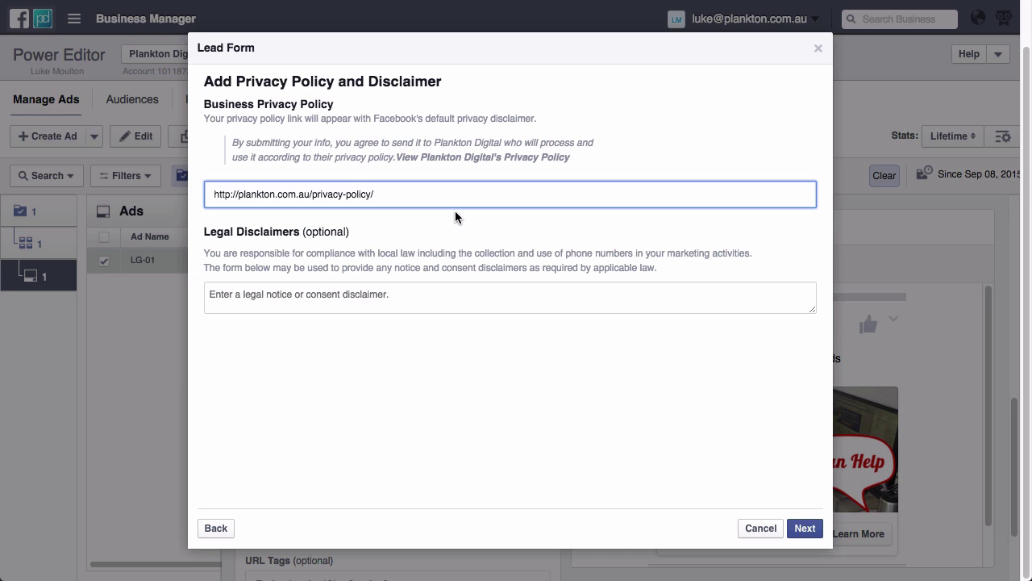
{"action": "left_click", "coordinate": [468, 260]}
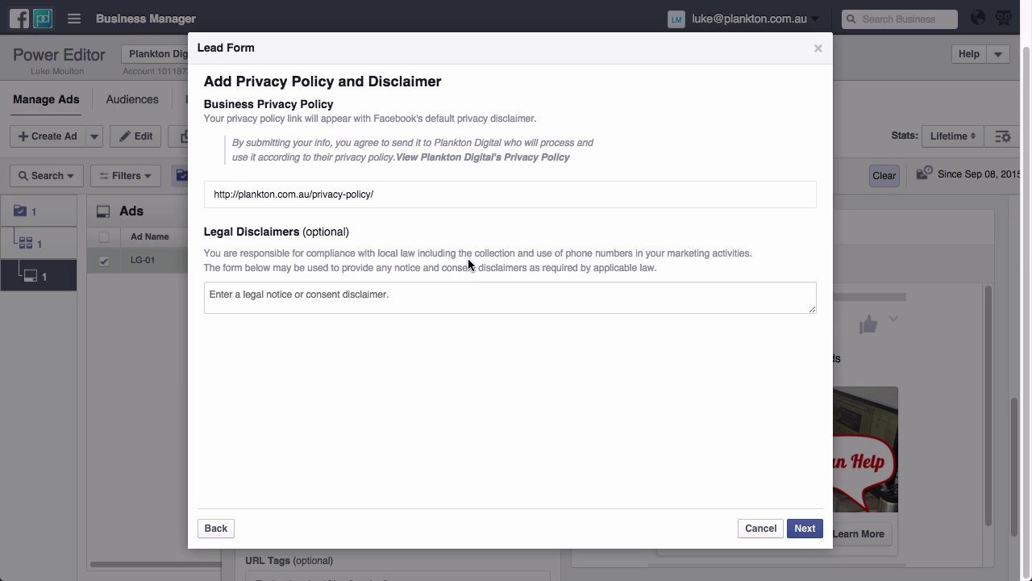
{"action": "left_click", "coordinate": [805, 528]}
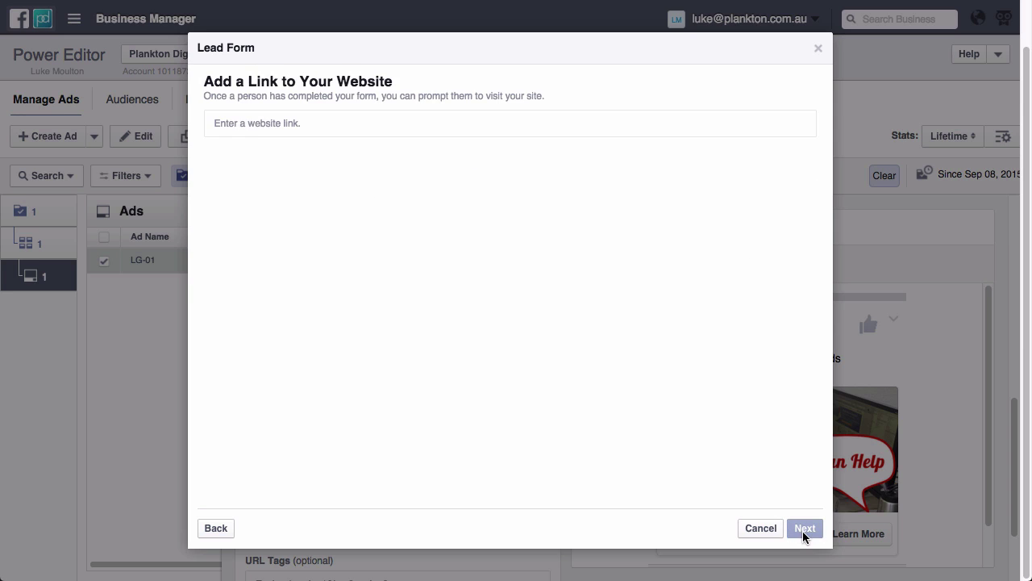
{"action": "left_click", "coordinate": [239, 123]}
{"action": "type", "text": "htt"}
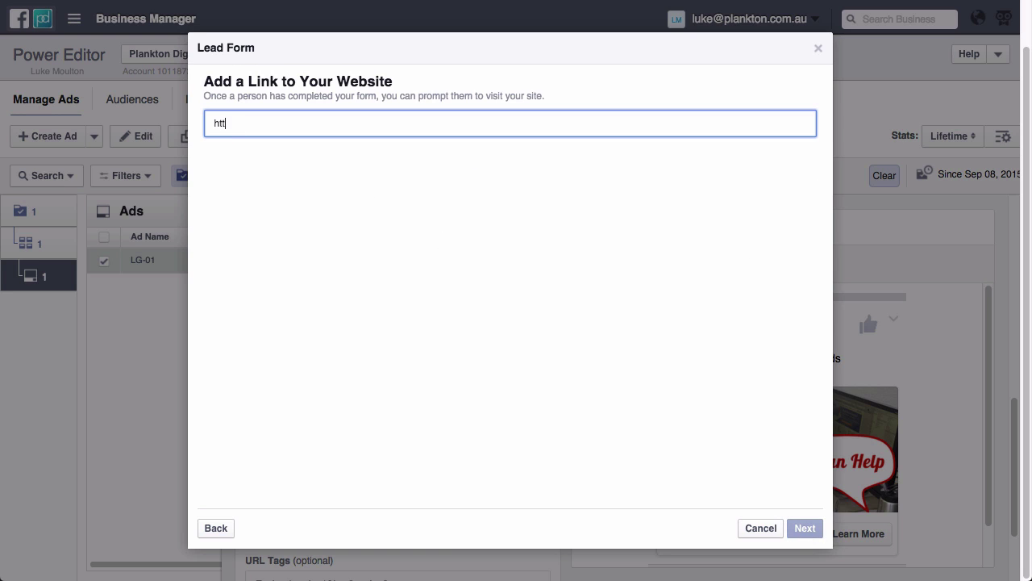
{"action": "type", "text": "p://plankton.com.au/thanks/"}
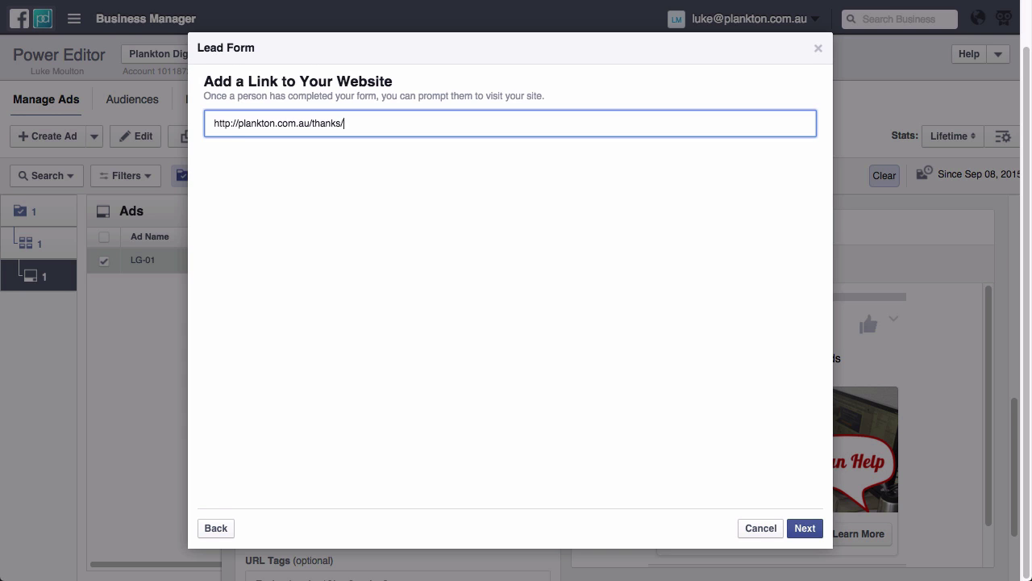
{"action": "left_click", "coordinate": [813, 531]}
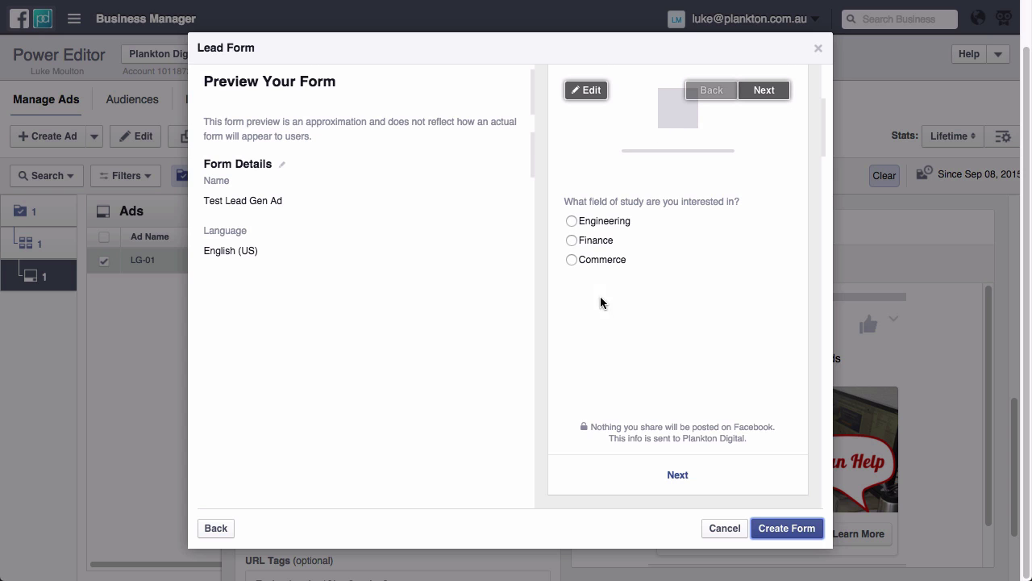
Page through the lead form preview's question and contact information screens and create the form
{"action": "left_click", "coordinate": [770, 92]}
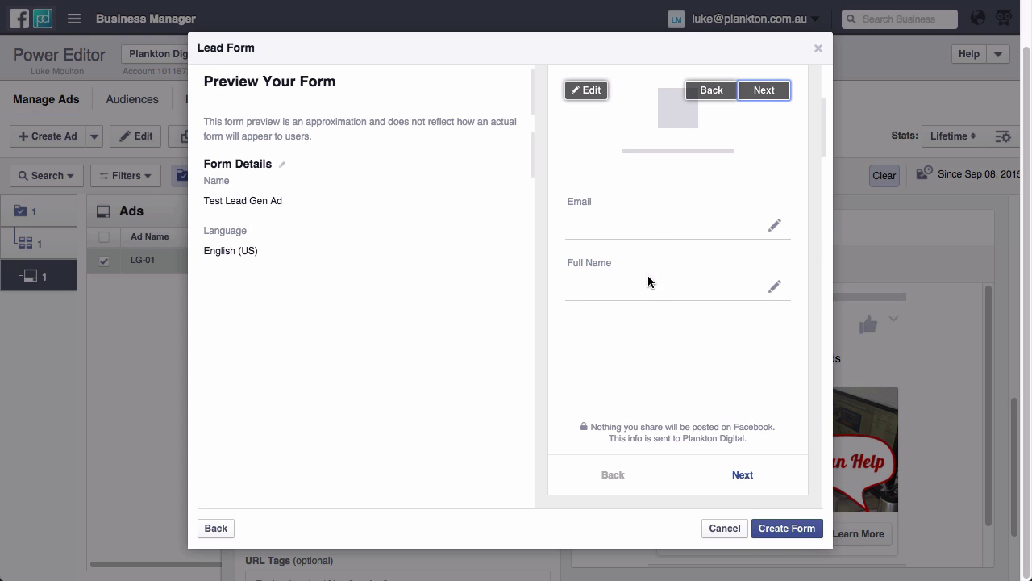
{"action": "left_click", "coordinate": [765, 92]}
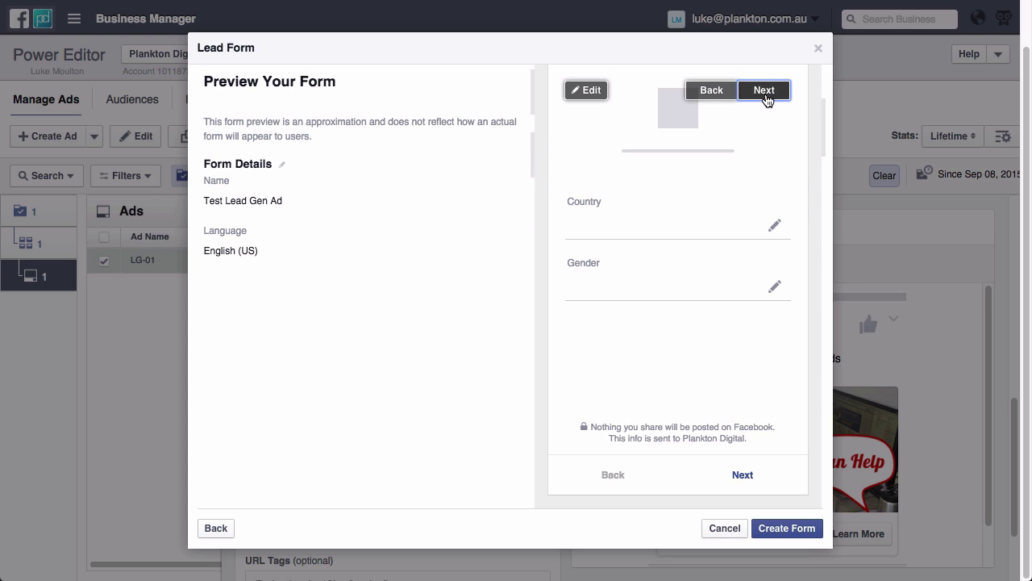
{"action": "left_click", "coordinate": [766, 92]}
{"action": "left_click", "coordinate": [765, 92]}
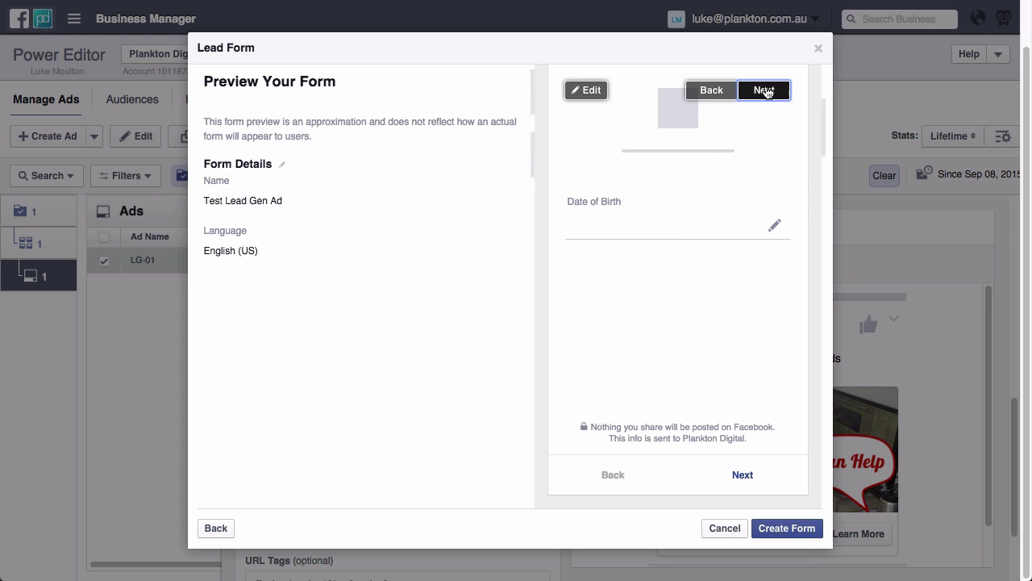
{"action": "left_click", "coordinate": [790, 529]}
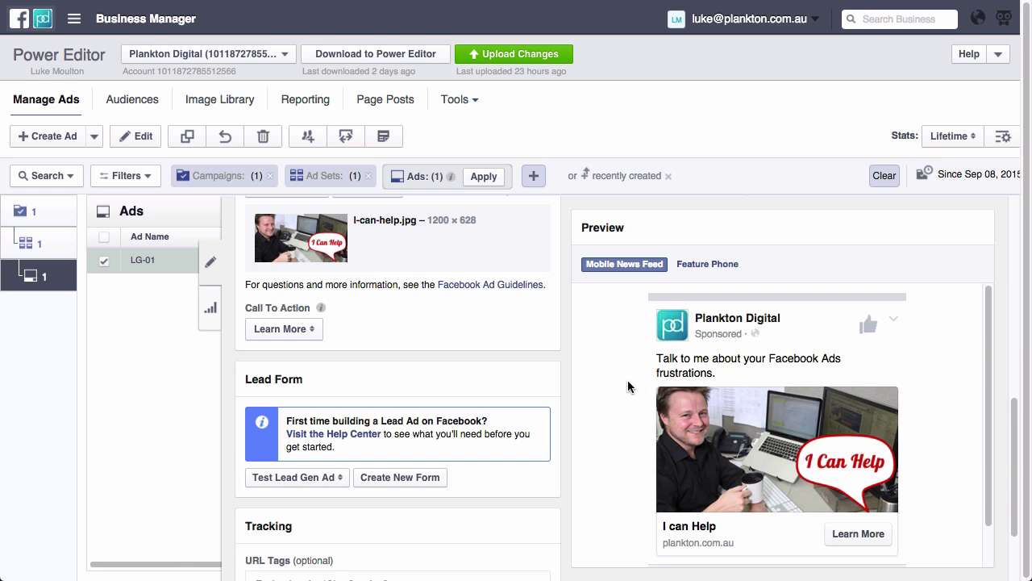
{"action": "scroll", "coordinate": [617, 380], "scroll_direction": "down", "scroll_amount": 1}
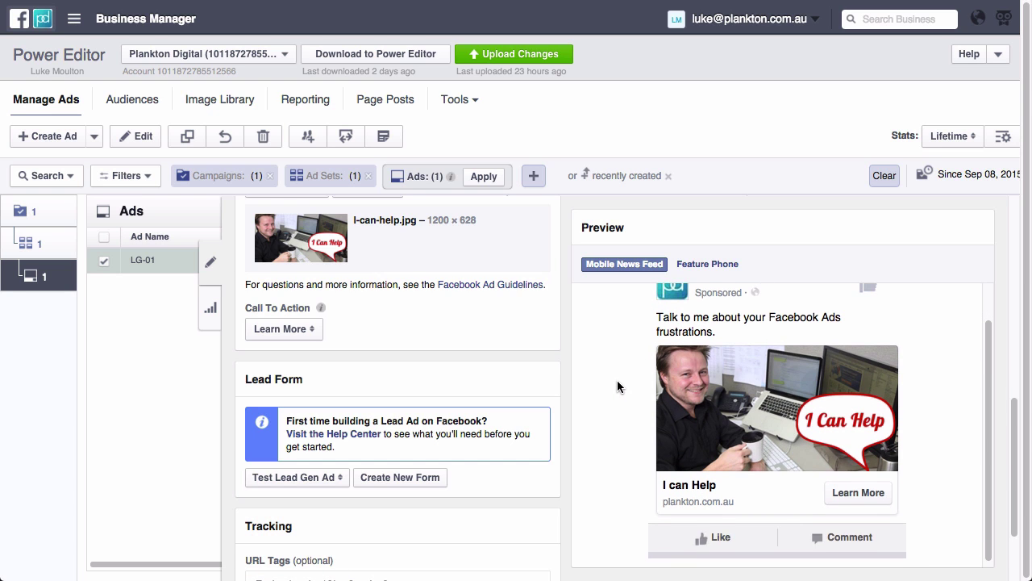
{"action": "scroll", "coordinate": [617, 380], "scroll_direction": "up", "scroll_amount": 1}
{"action": "scroll", "coordinate": [544, 369], "scroll_direction": "down", "scroll_amount": 3}
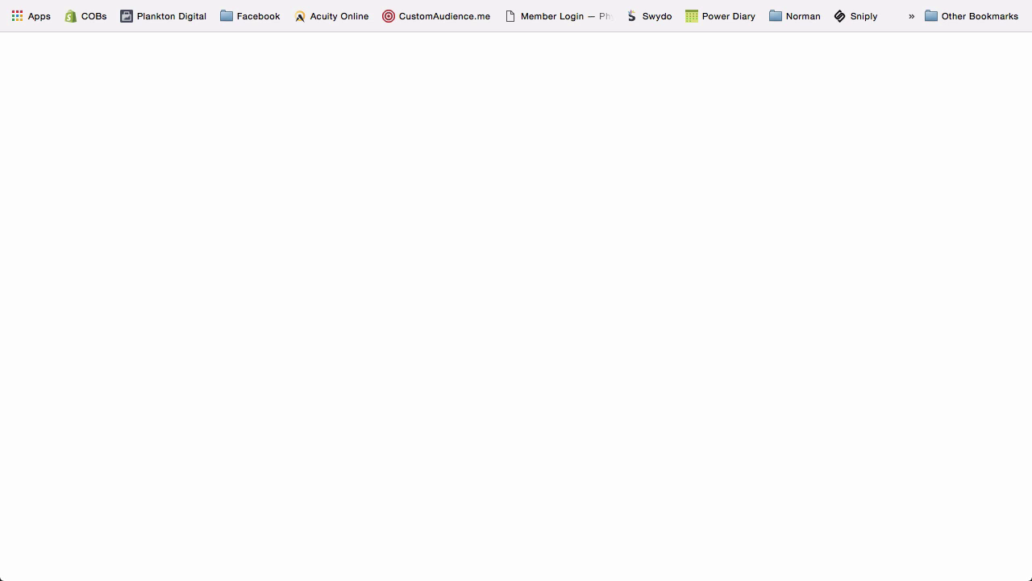
Load the business.facebook.com page in the browser
{"action": "left_click", "coordinate": [155, 24]}
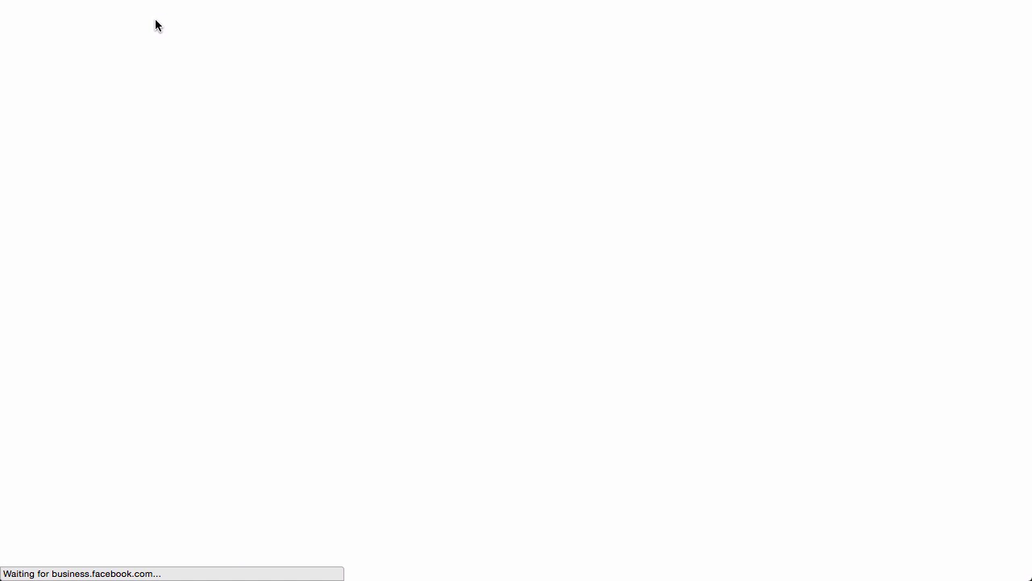